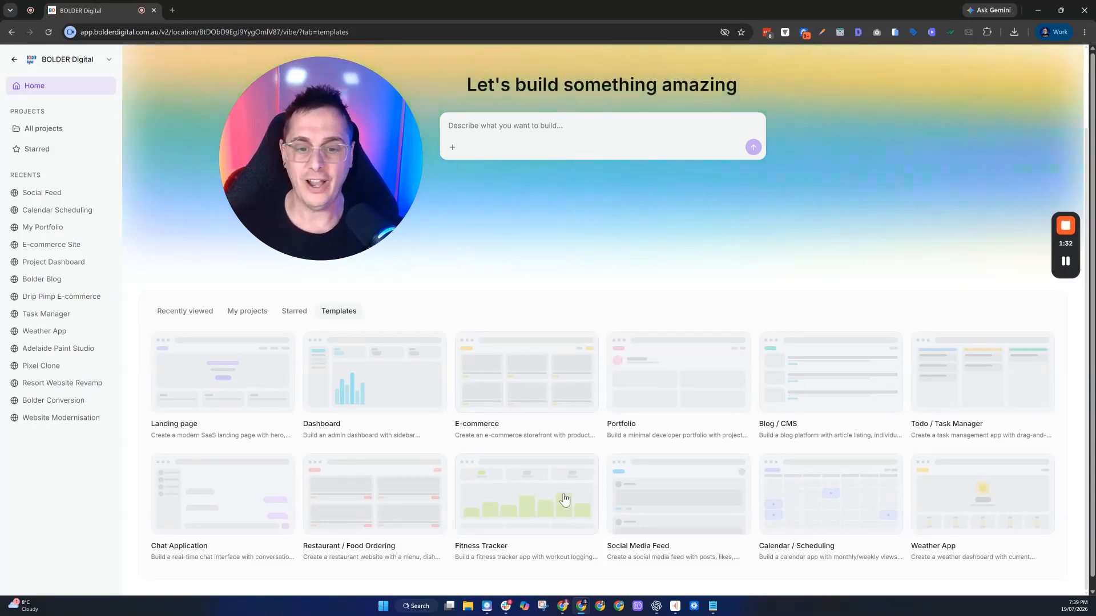
- Start a new project from the Fitness Tracker template and wait for the AI's design questions
click(562, 498)
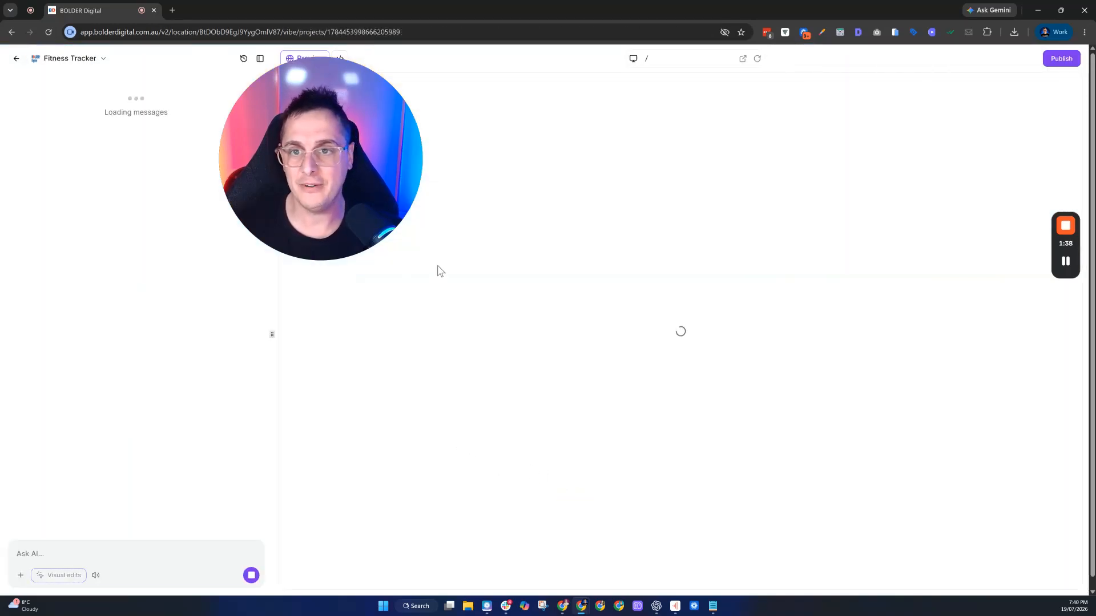
drag(360, 157, 429, 172)
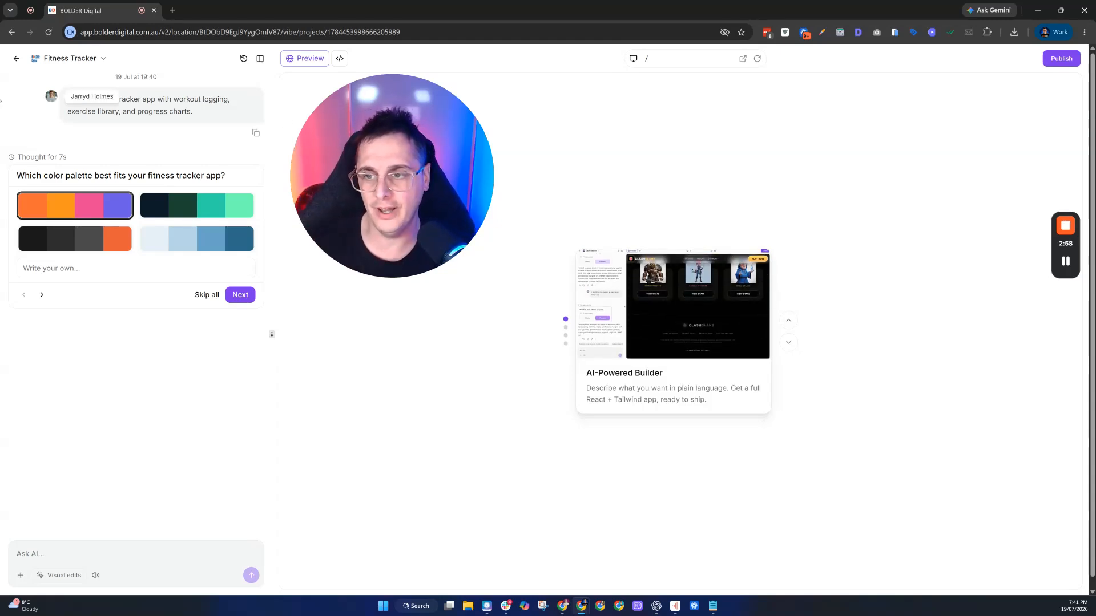
- Accept the suggested colour palette and set the typography to a custom Poppins font
click(240, 295)
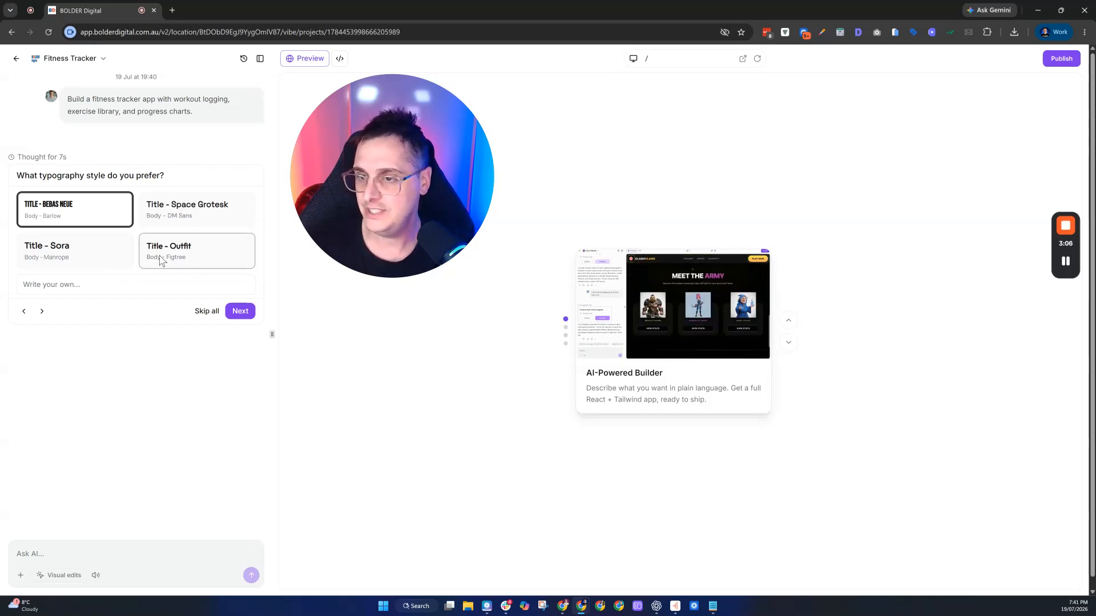
click(216, 254)
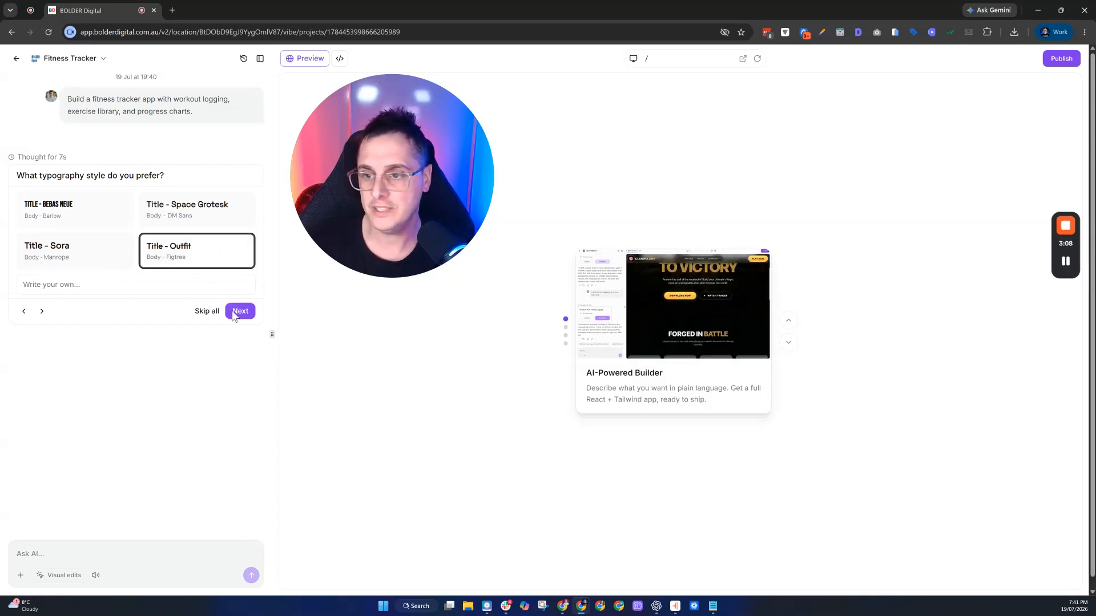
click(93, 289)
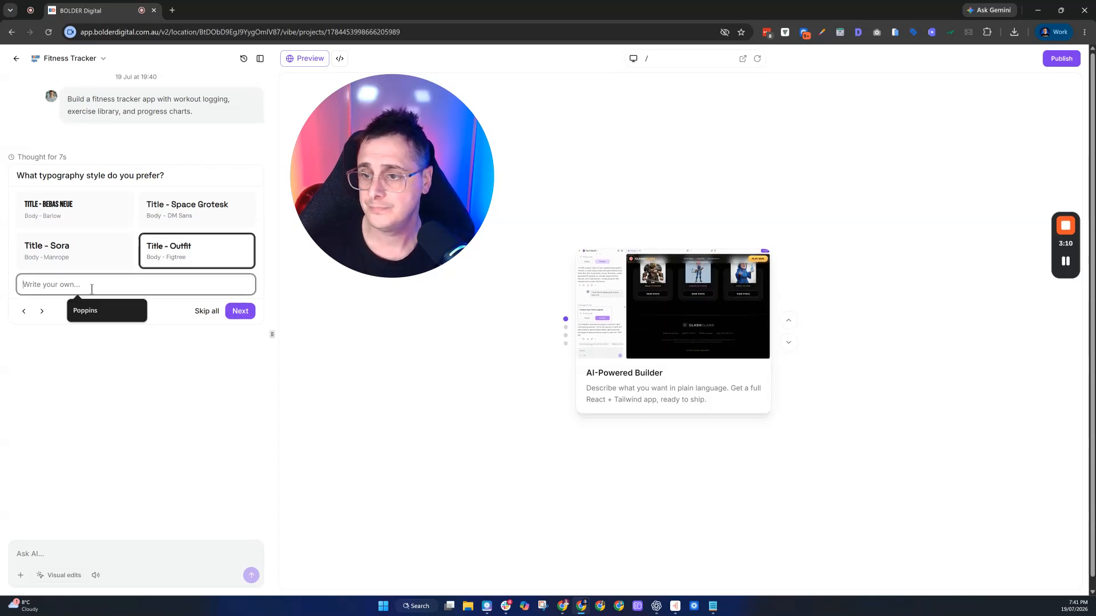
click(103, 311)
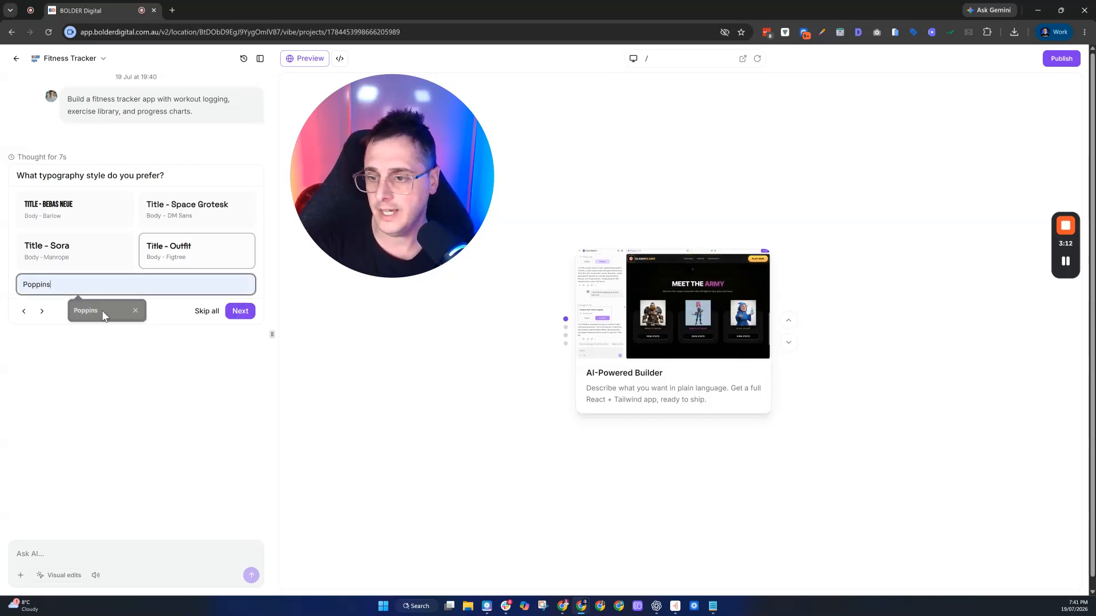
click(250, 314)
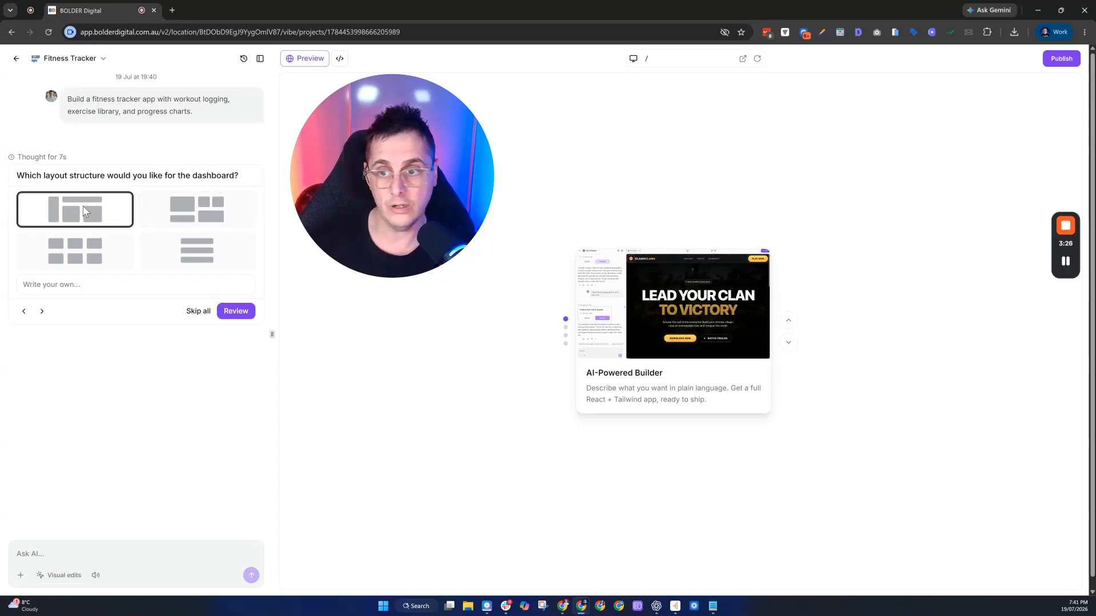
- Review the chosen design answers and submit them so the AI begins building the app
click(236, 312)
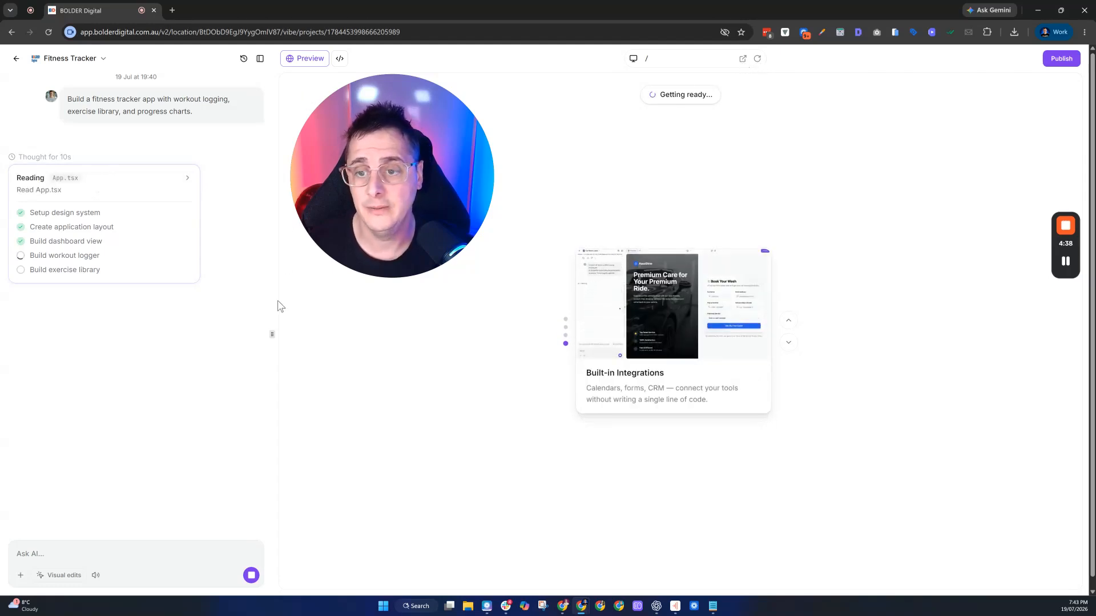
- Widen the chat panel while the AI completes the Fitness Tracker build
drag(270, 334, 359, 376)
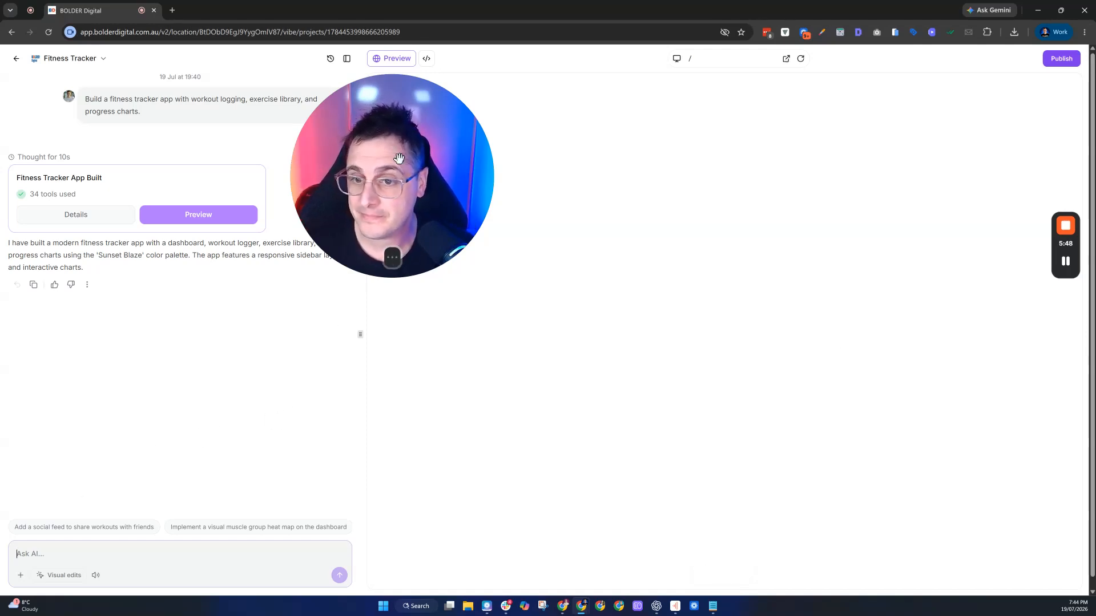
- Show the Log Workout page of the FitVibe app in the live preview
drag(406, 159, 184, 378)
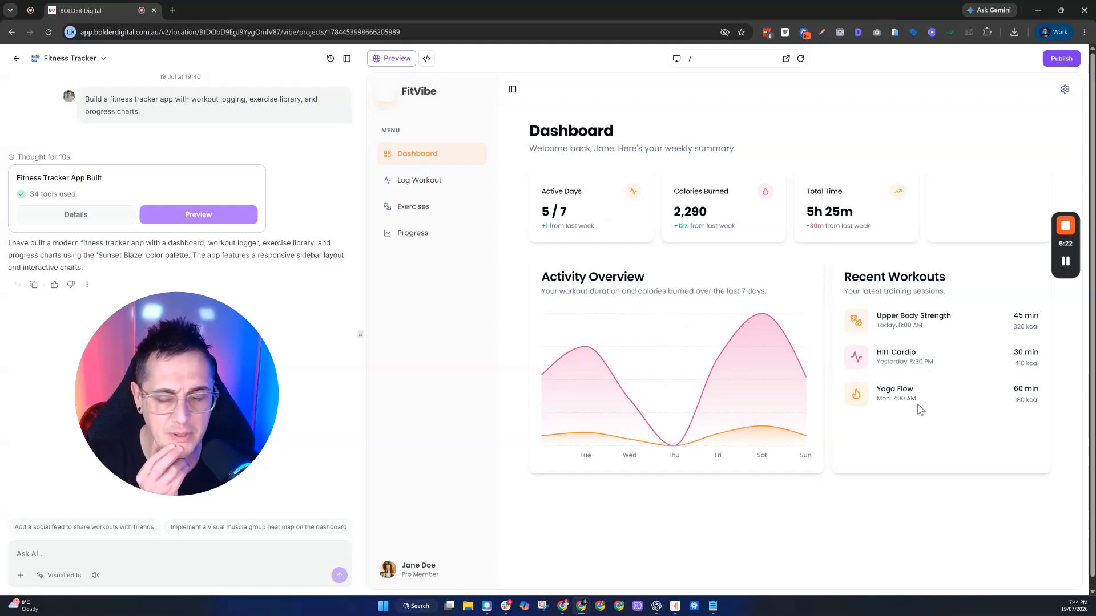
click(452, 180)
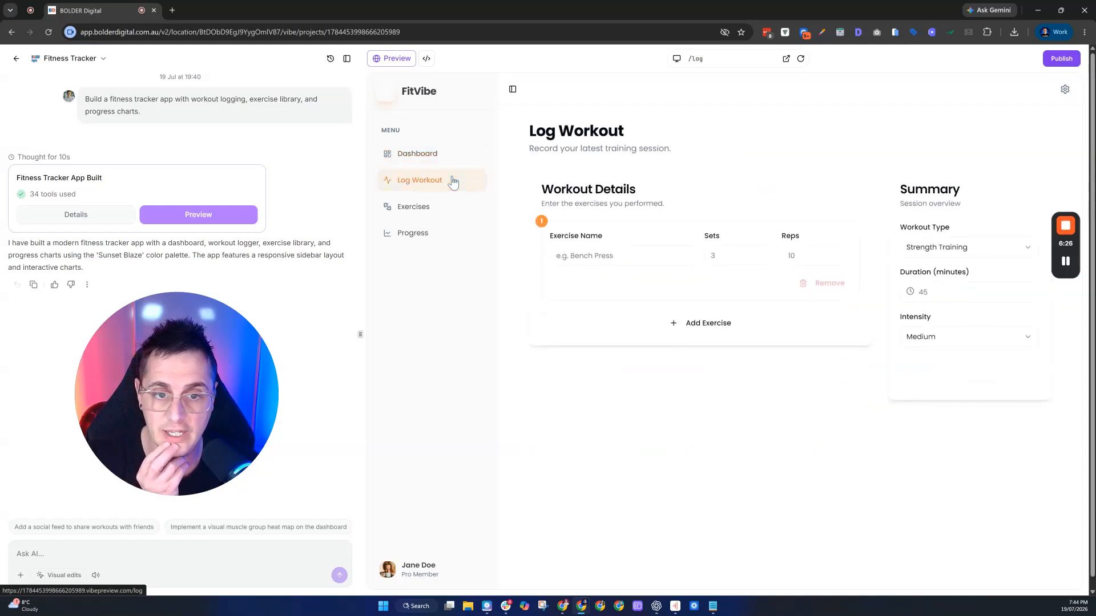
- Log 'Insane arm curls' as Strength Training, 10 sets of 60 reps, then add another exercise row
click(589, 255)
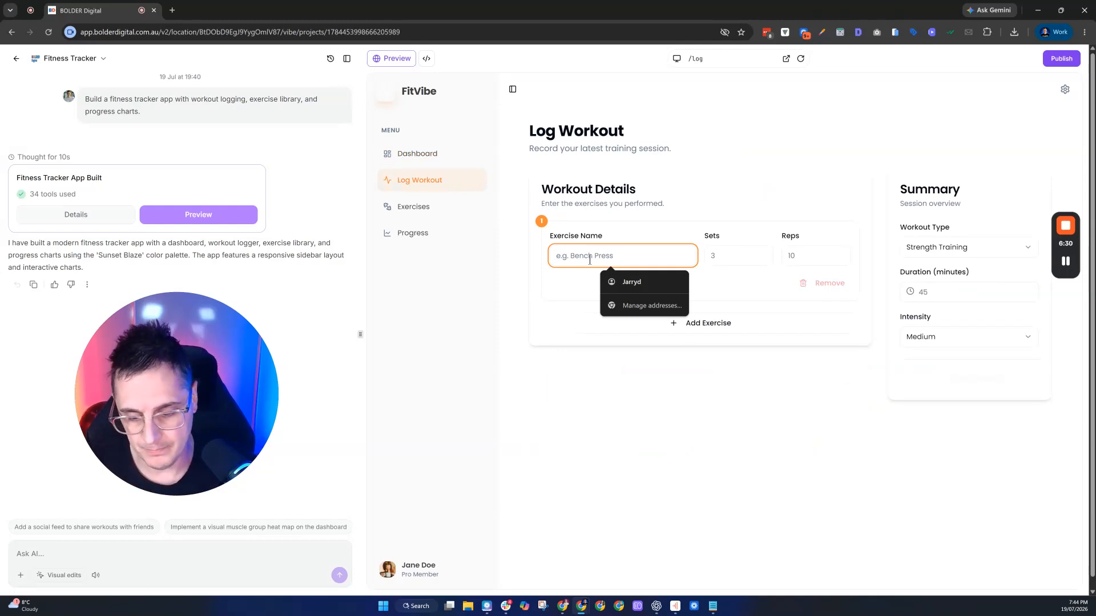
text(Insane arm curls)
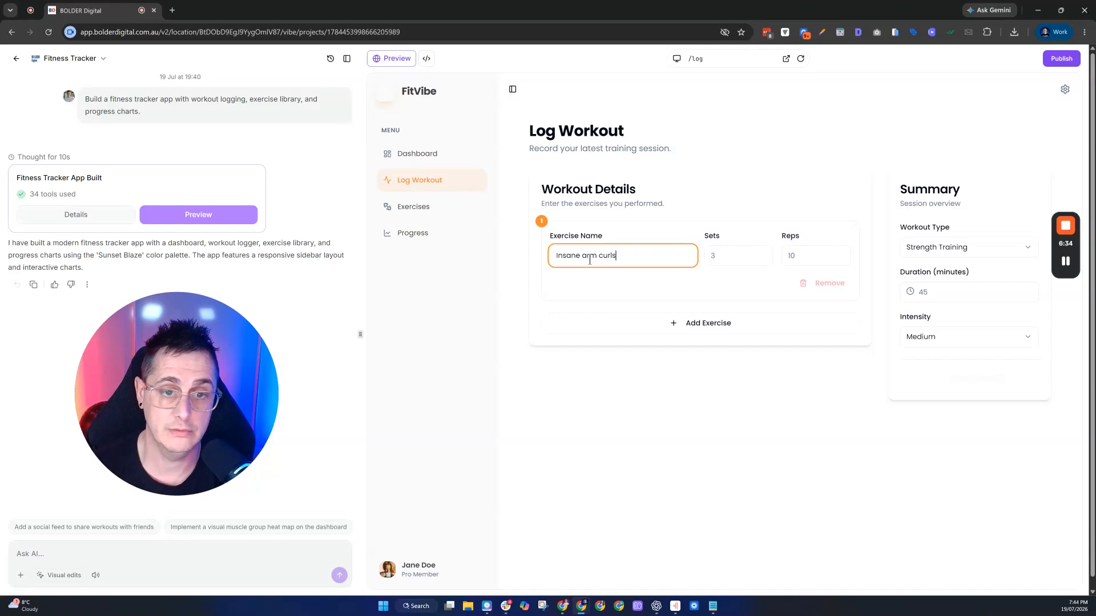
click(727, 261)
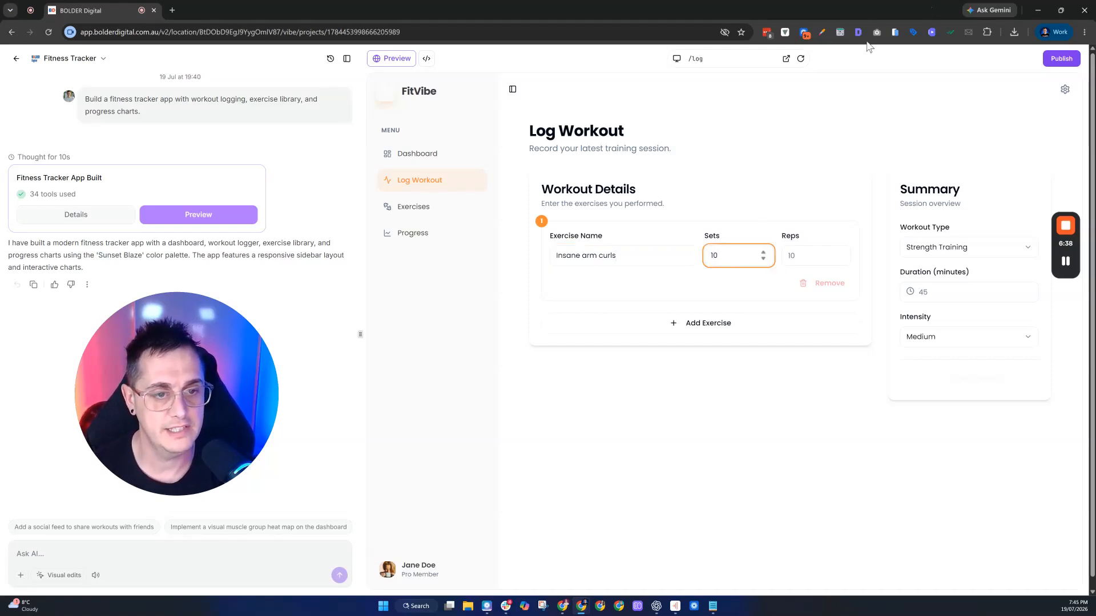
click(784, 253)
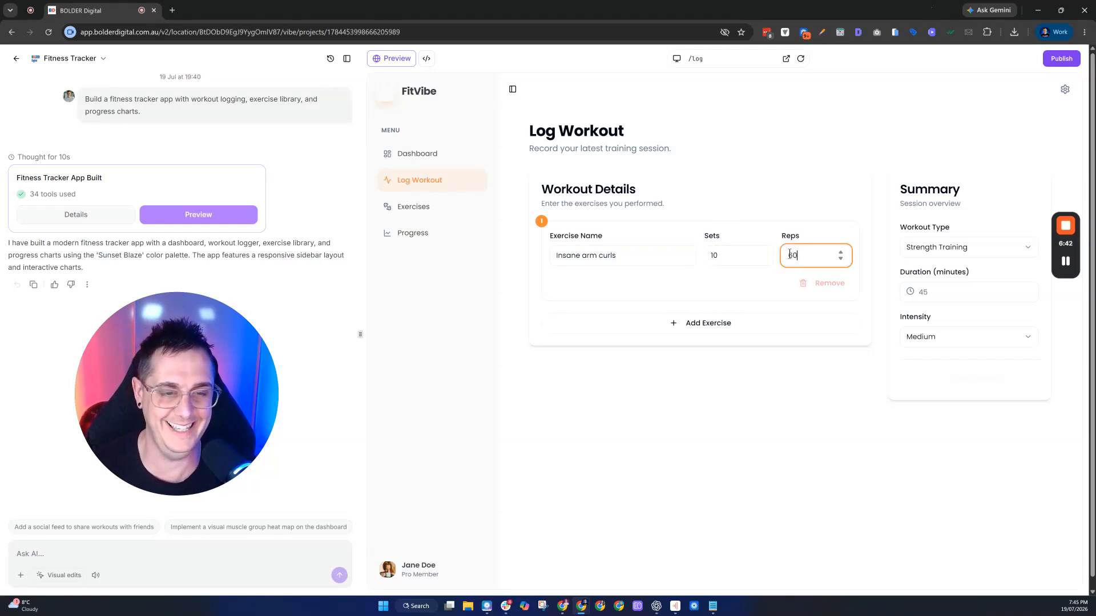
click(953, 251)
click(956, 268)
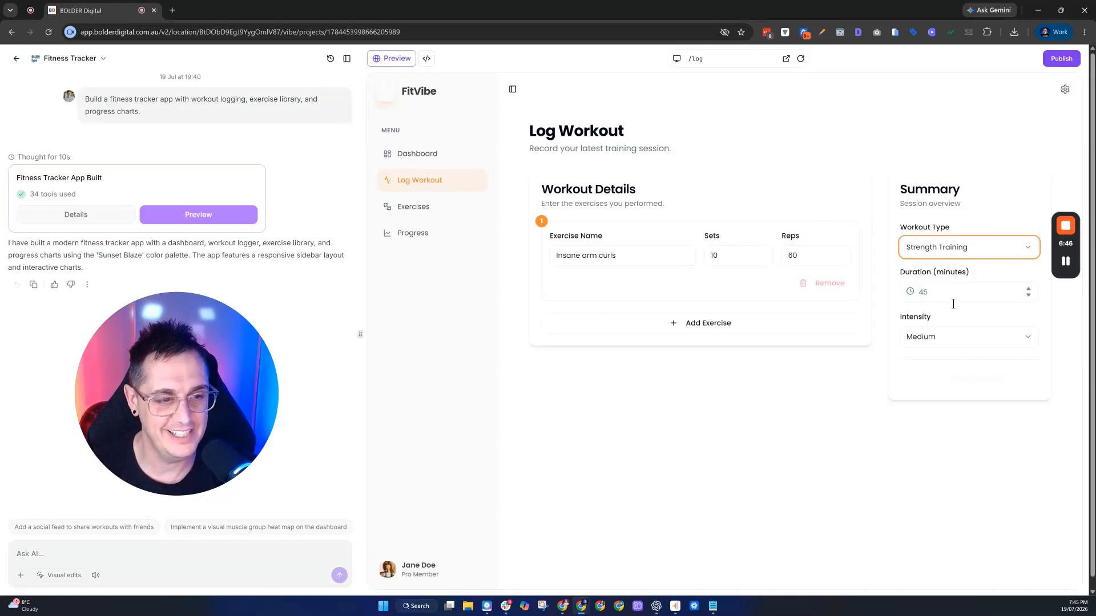
click(704, 321)
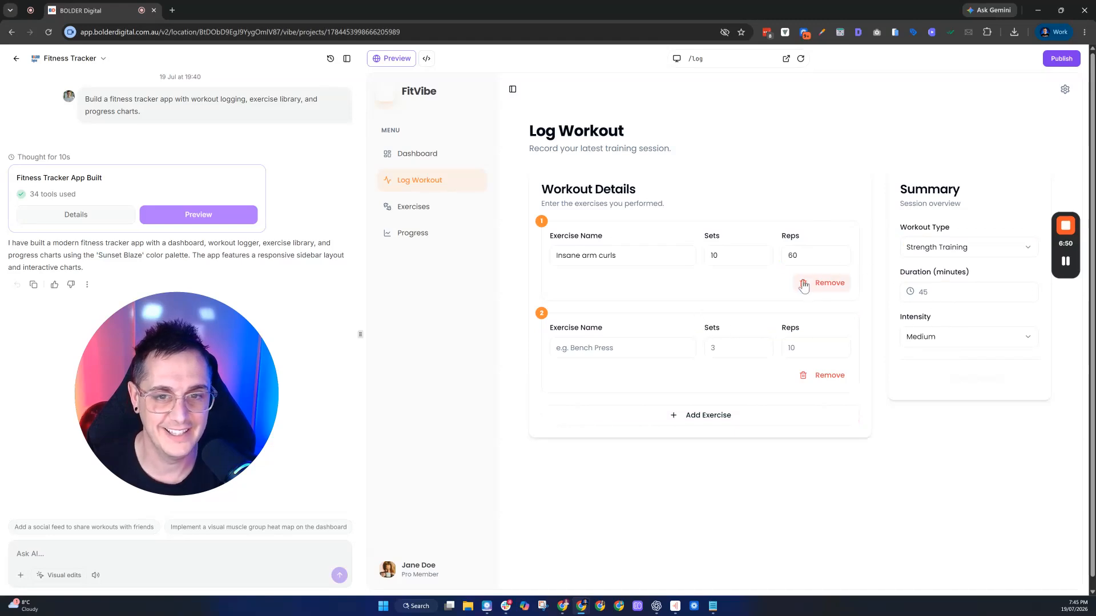
scroll(752, 279, down, 2)
scroll(903, 221, up, 1)
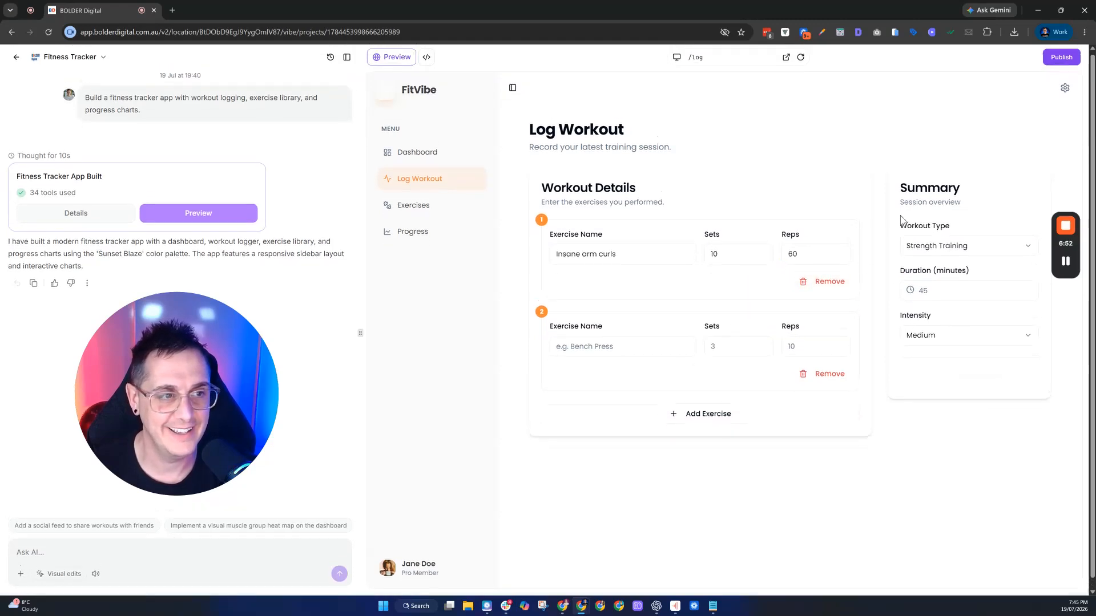
scroll(801, 352, down, 1)
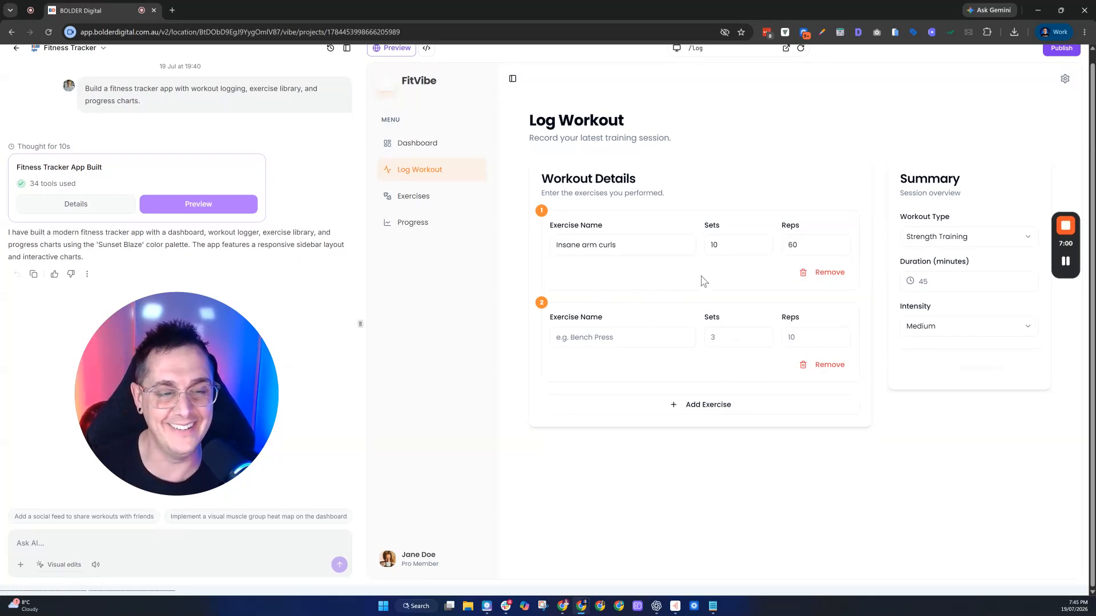
- Browse the Exercise Library, then switch to the Progress page with its Jan–Jun charts
click(422, 195)
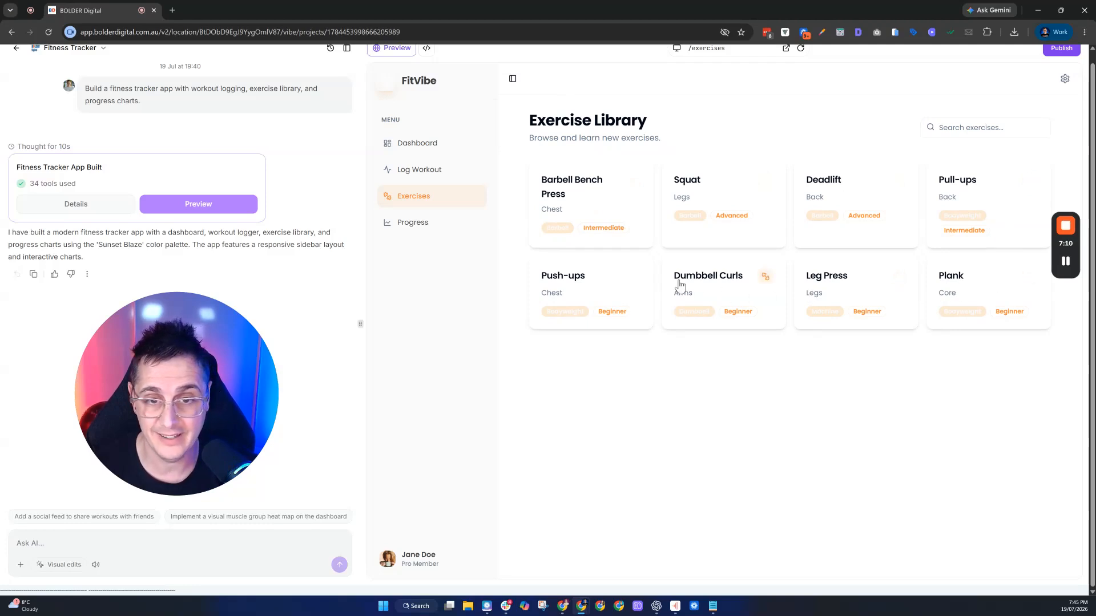
click(435, 224)
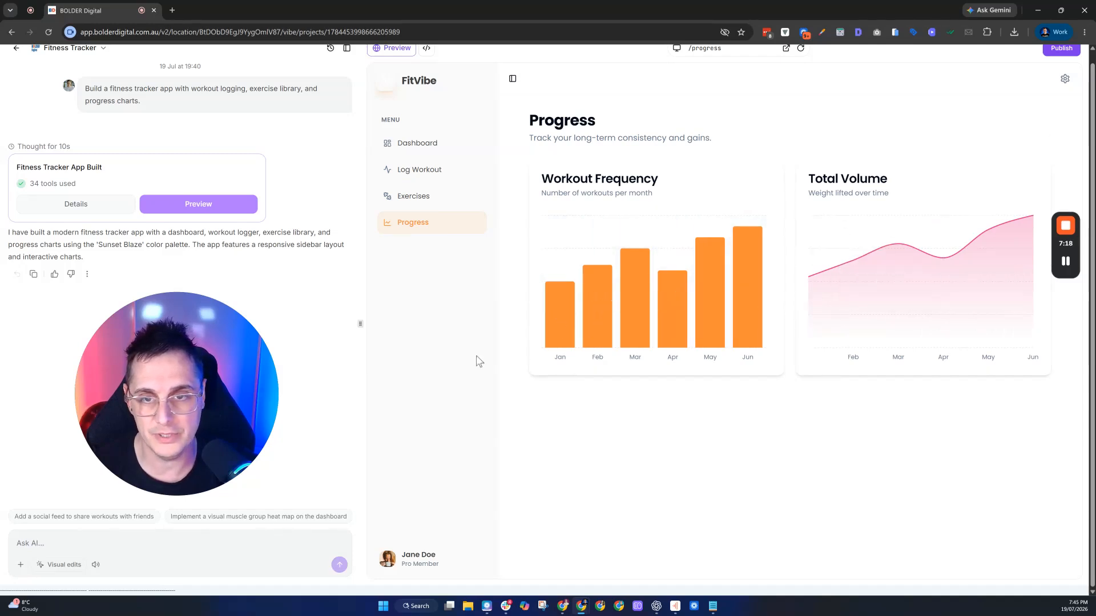
drag(273, 376, 580, 158)
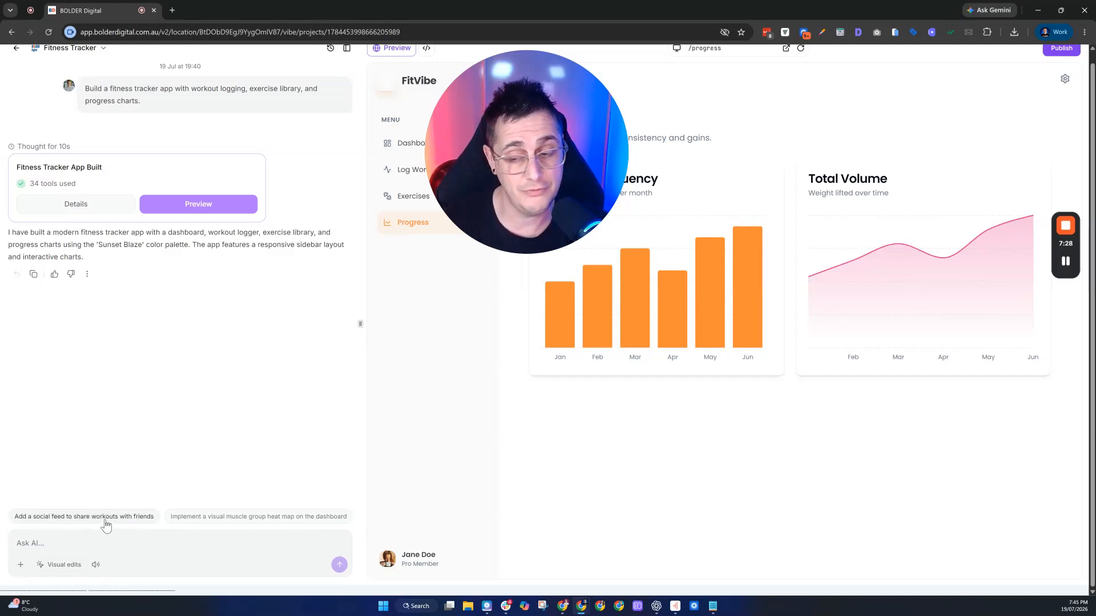
scroll(101, 529, right, 3)
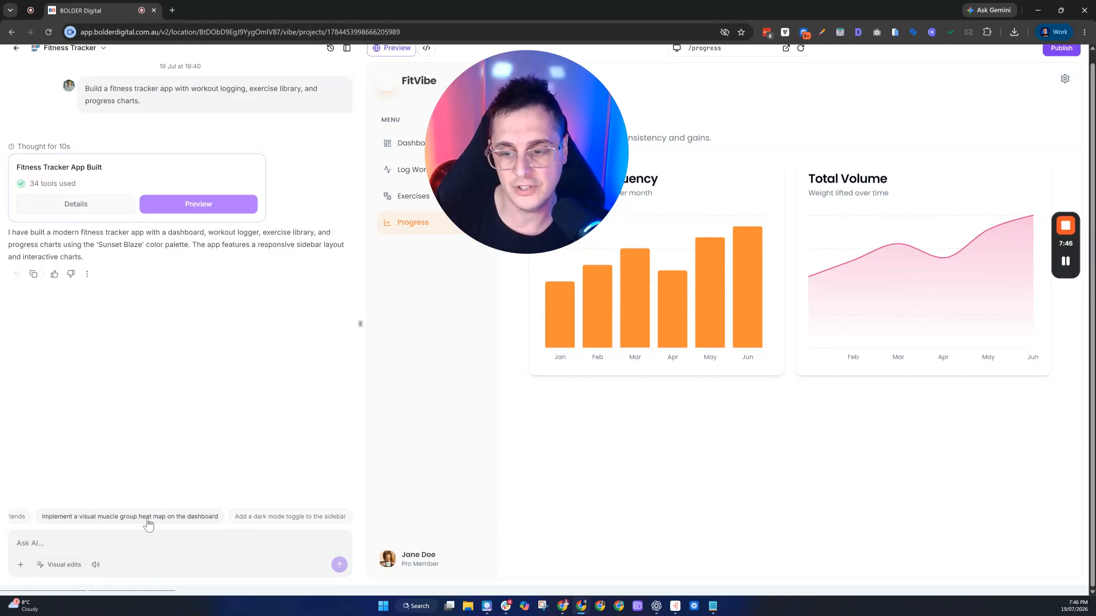
scroll(148, 522, left, 2)
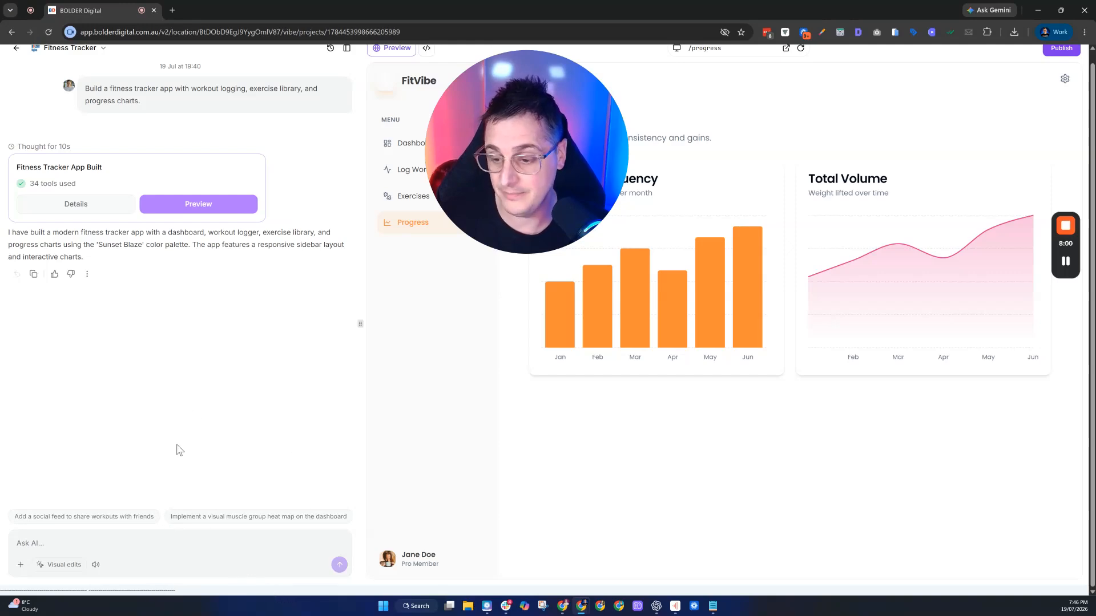
- Request a muscle group heat map on the dashboard and wait for the AI to finish
click(191, 521)
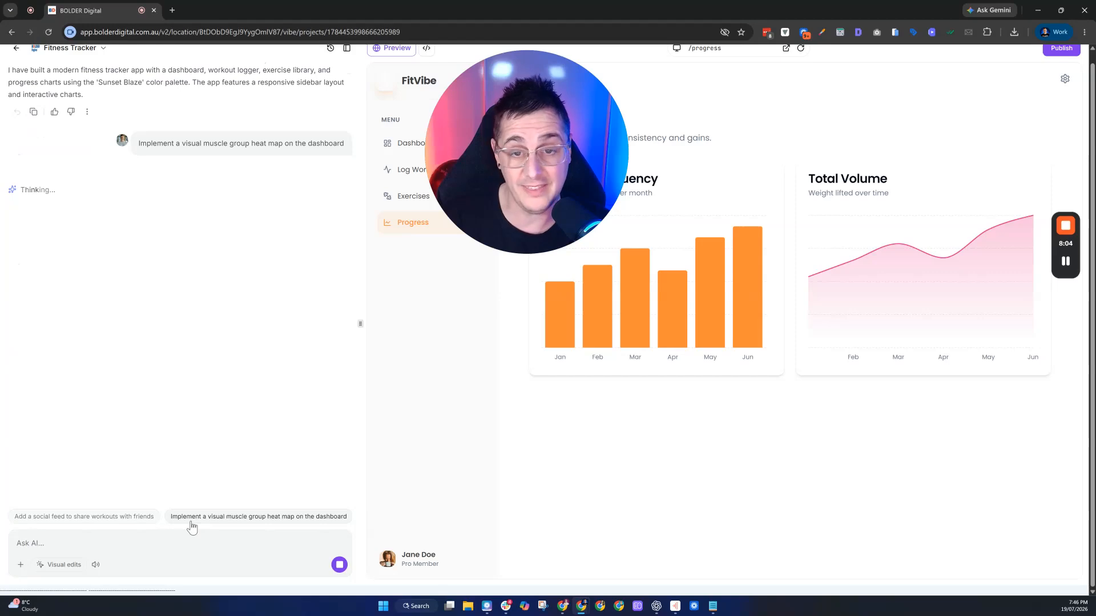
click(402, 142)
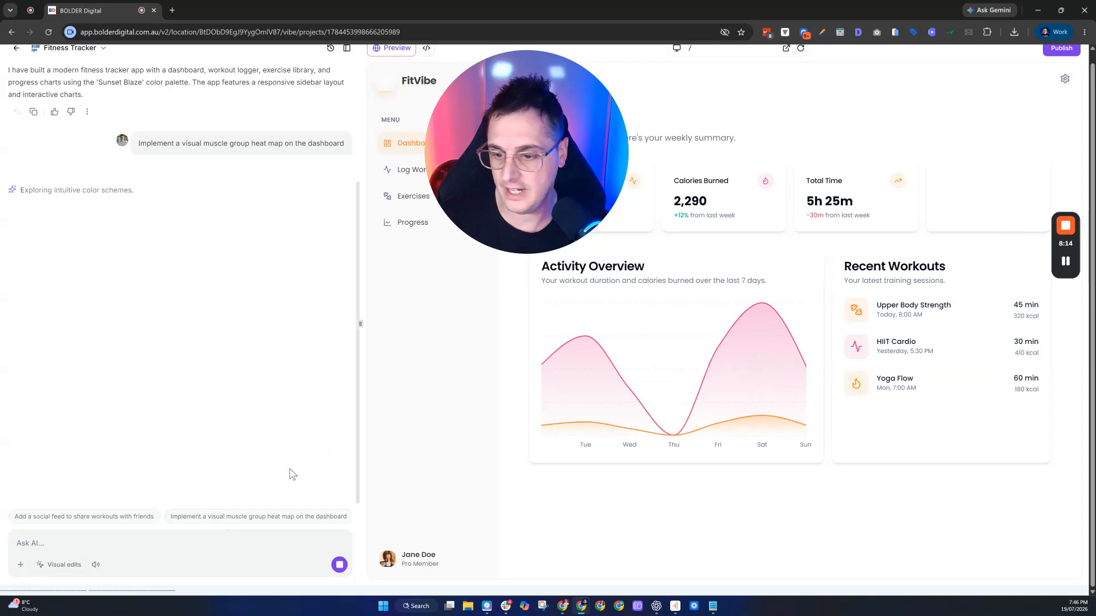
scroll(194, 512, right, 2)
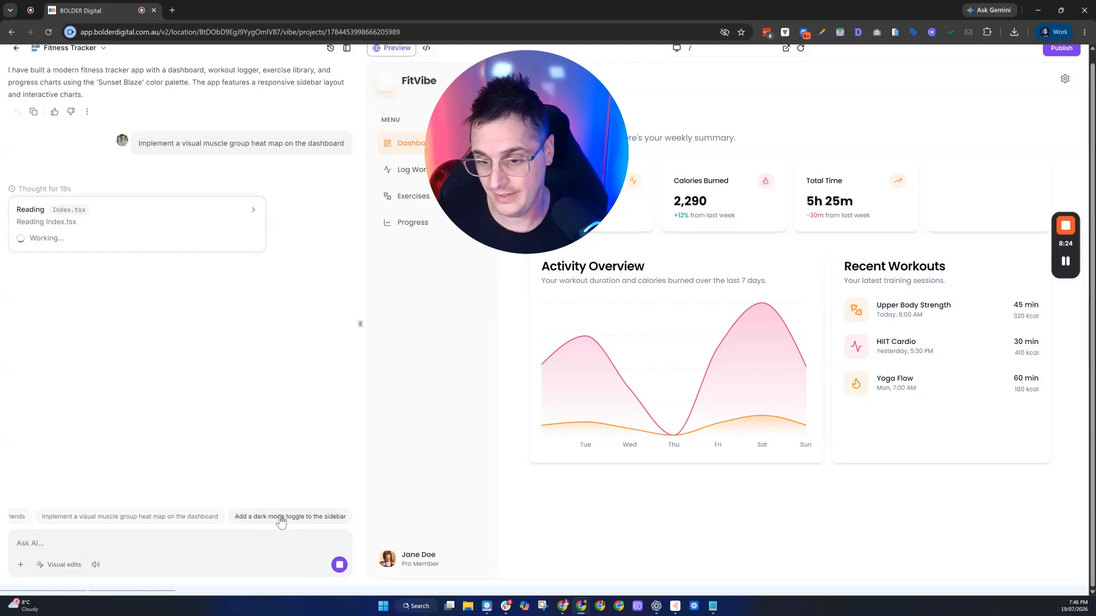
scroll(280, 522, left, 2)
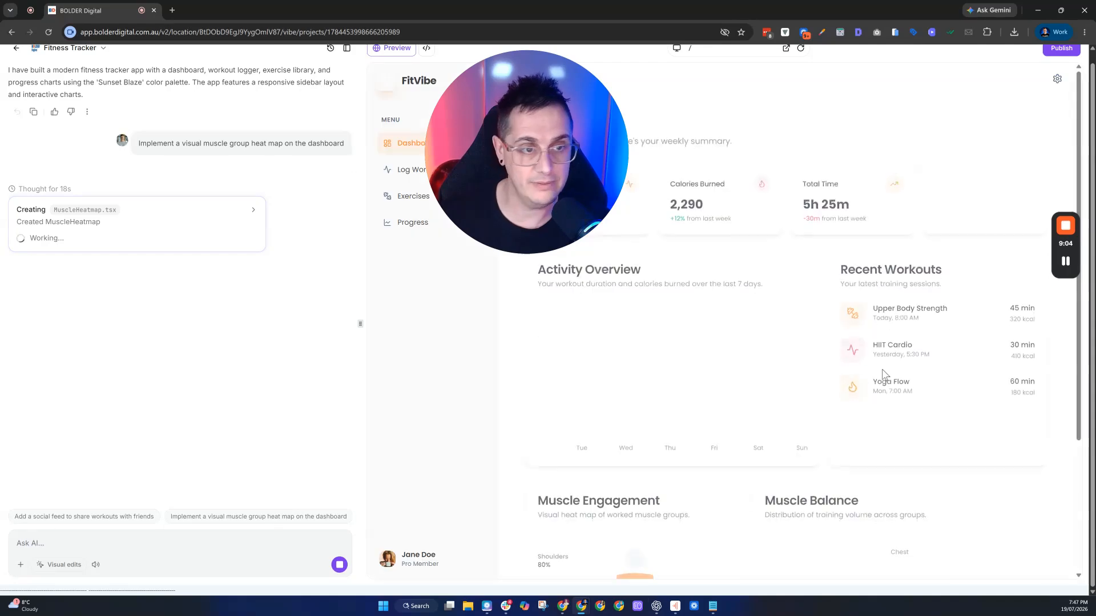
scroll(865, 376, down, 1)
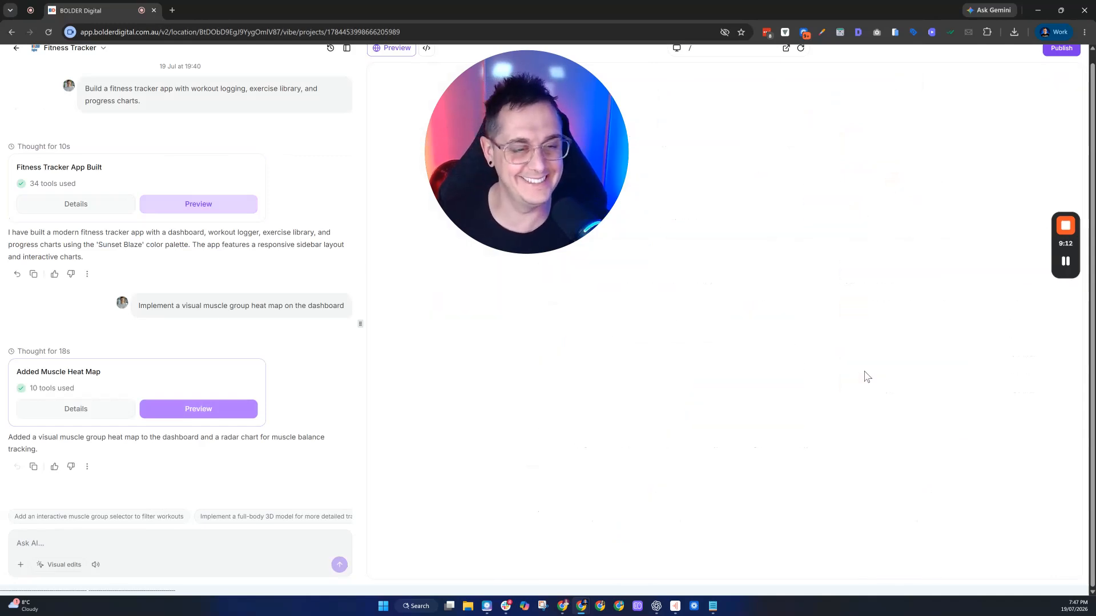
- Scroll the preview down to the Muscle Engagement heat map and Muscle Balance radar chart
scroll(797, 399, down, 3)
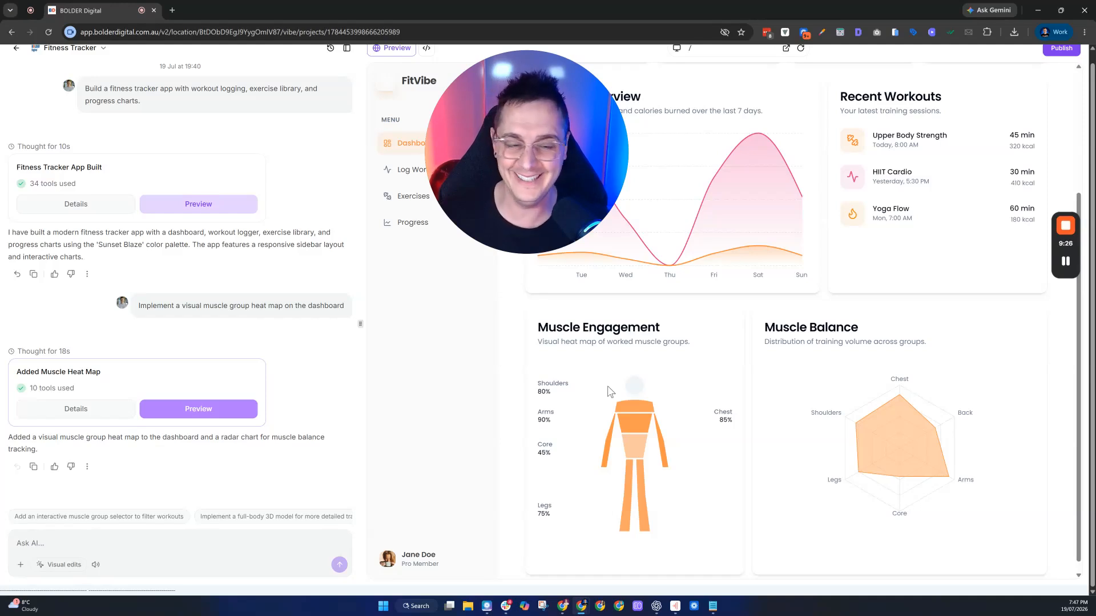
mouse_move(912, 501)
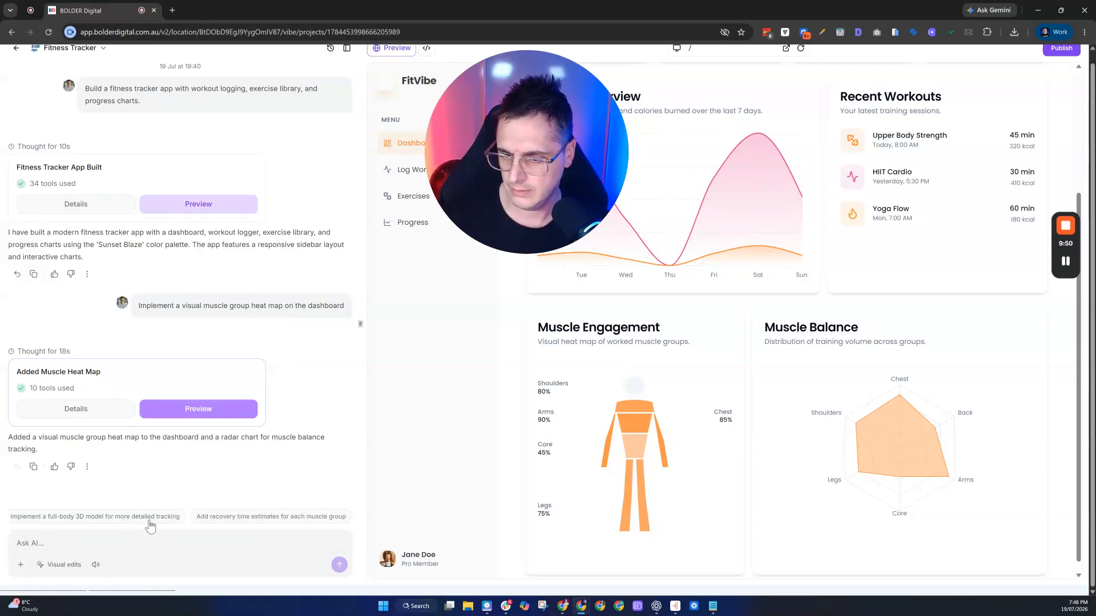
- Request recovery time estimates for each muscle group and review the updated heat map
click(249, 522)
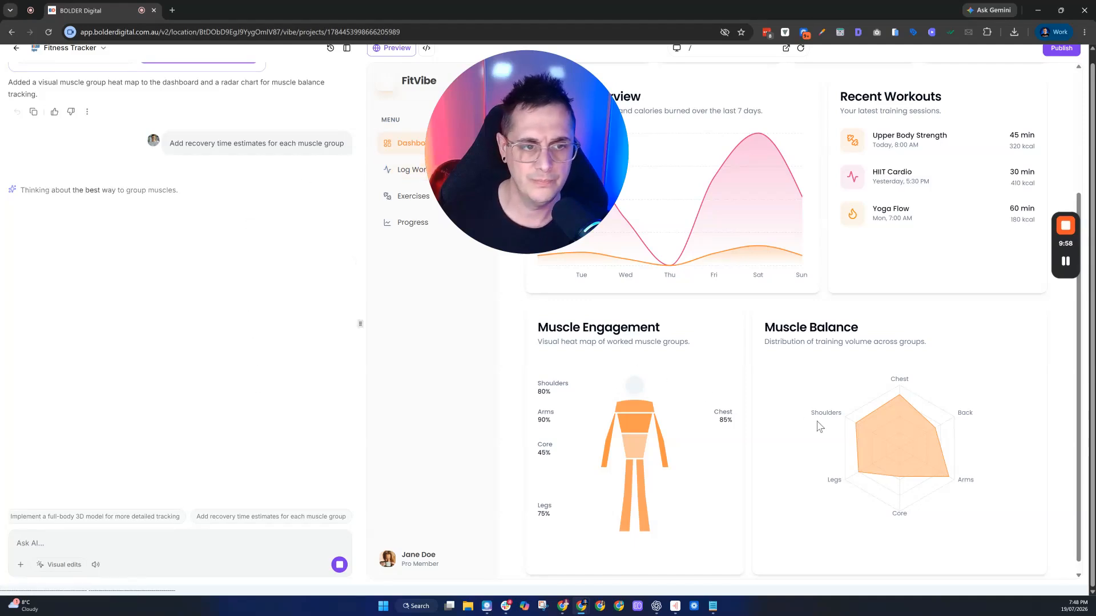
scroll(907, 436, up, 2)
scroll(907, 456, down, 2)
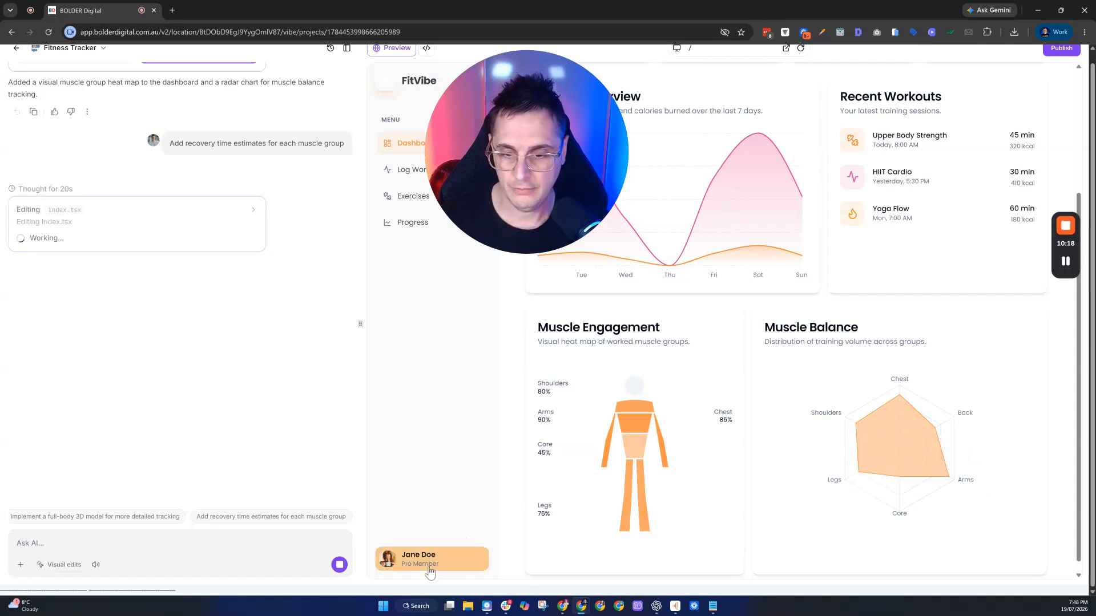
drag(513, 156, 489, 358)
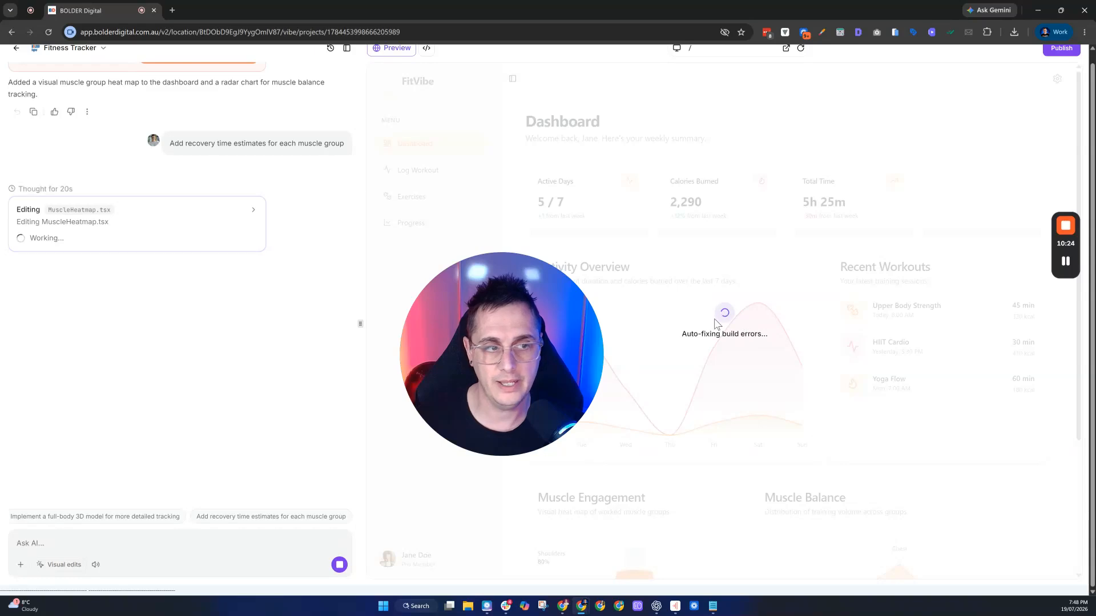
drag(564, 341, 564, 159)
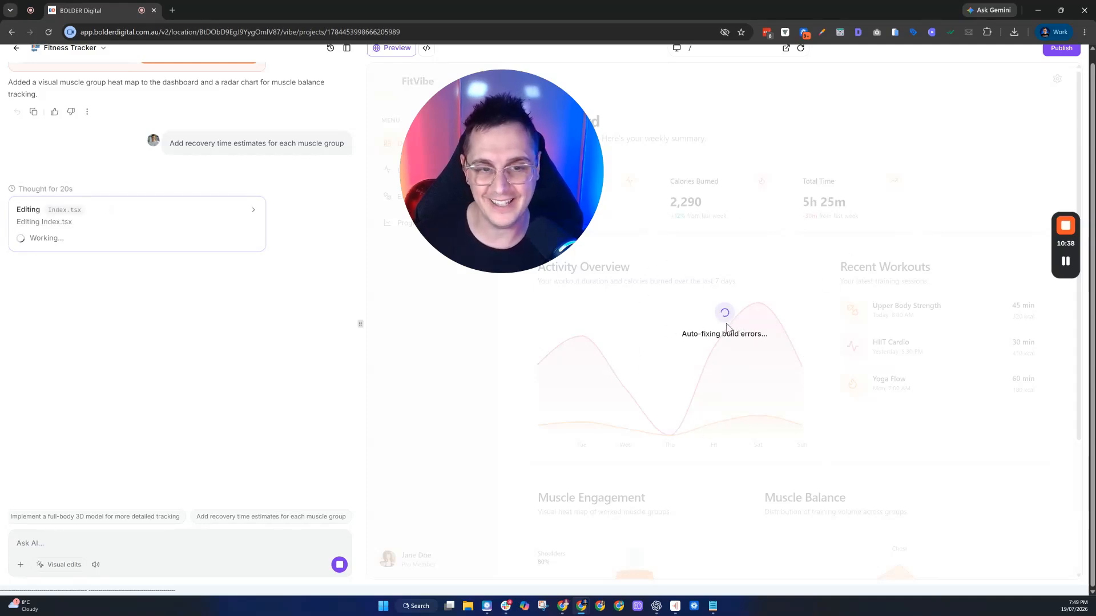
mouse_move(560, 247)
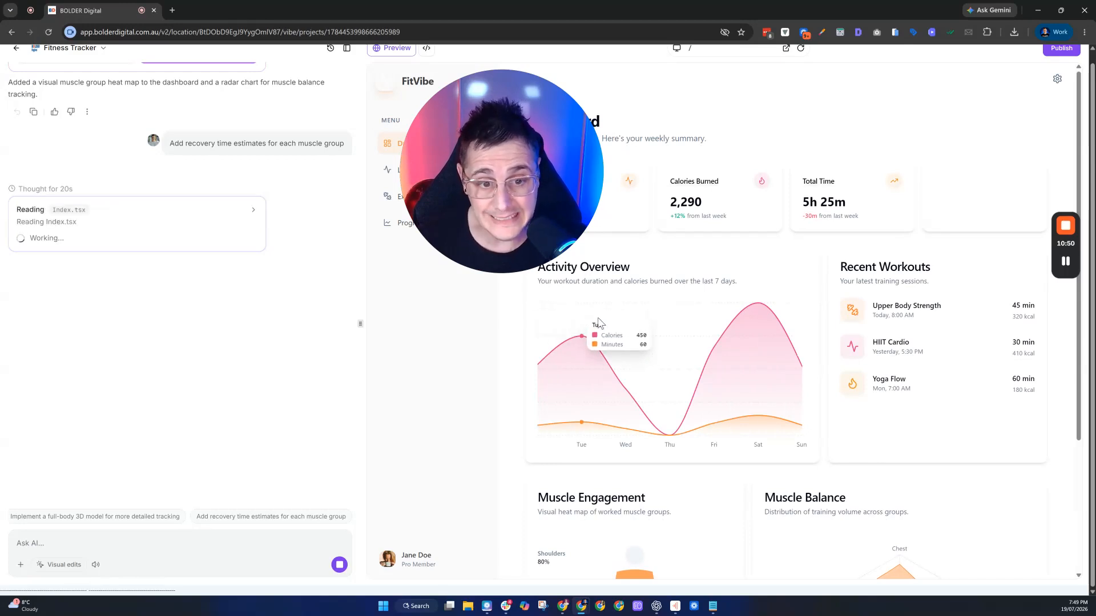
scroll(795, 287, down, 2)
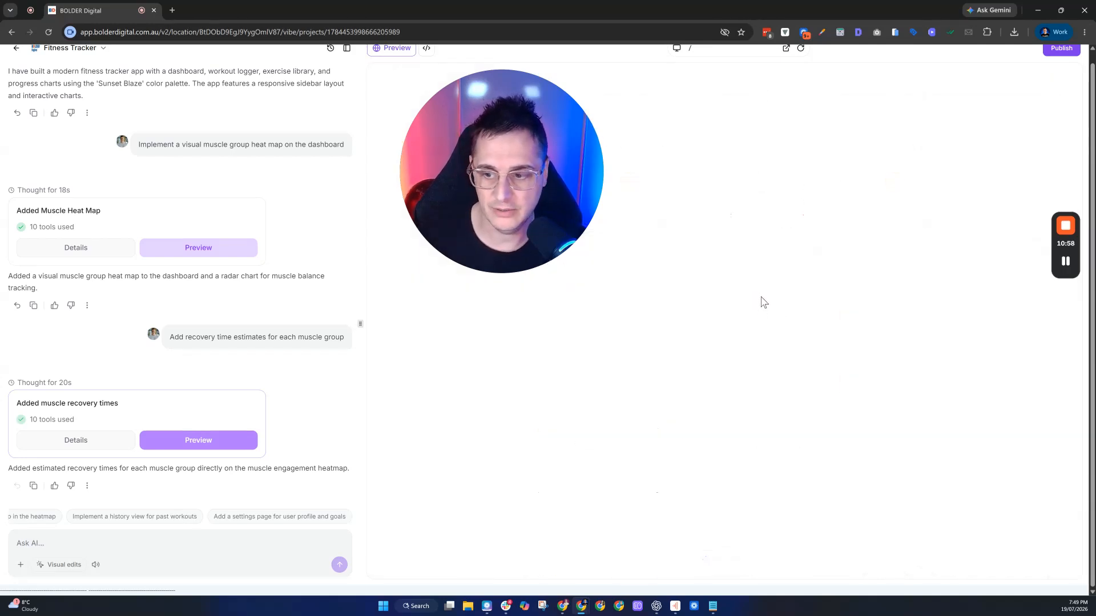
- Return to the top of the preview and open the Progress page with its Workout Frequency and Total Volume charts
scroll(807, 285, down, 3)
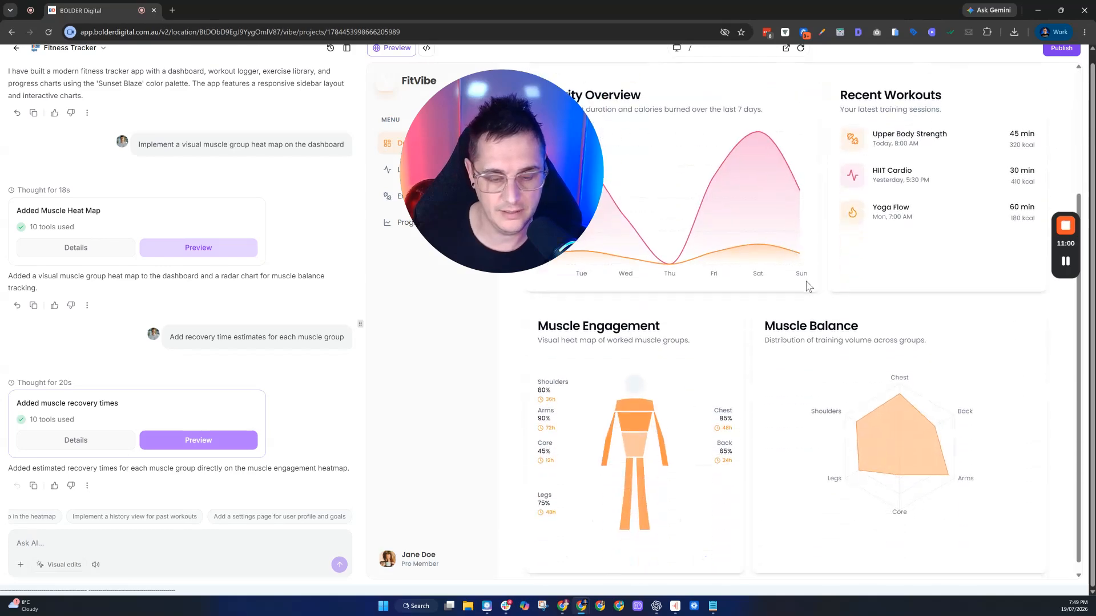
mouse_move(898, 430)
scroll(912, 420, up, 4)
drag(577, 158, 558, 355)
click(414, 234)
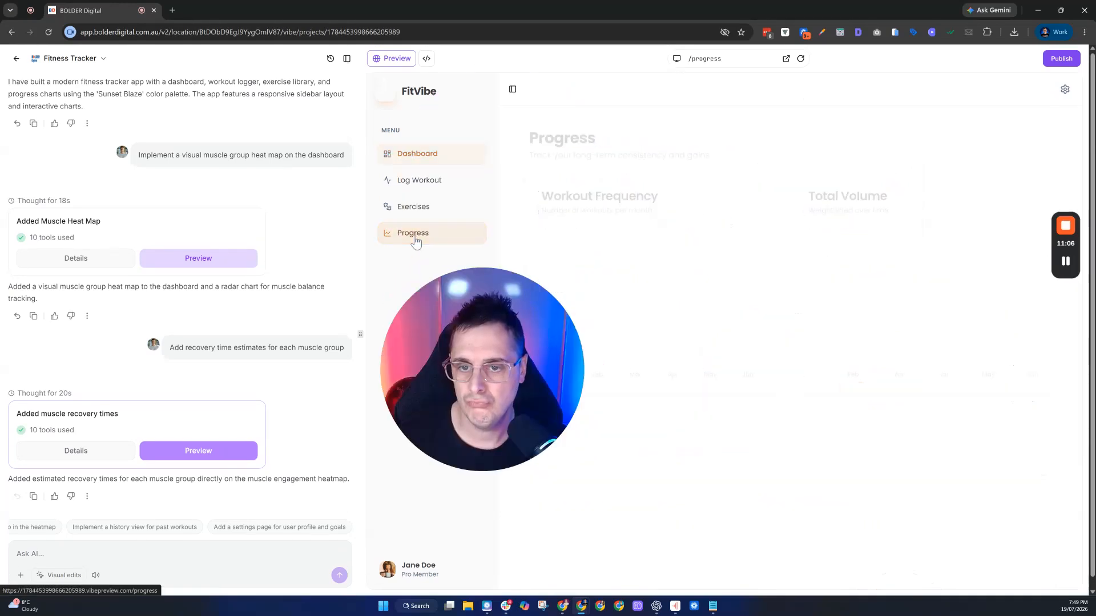
- Visit the Exercise Library, then Log Workout, and finish on the Dashboard with its stats and Muscle Engagement
click(442, 211)
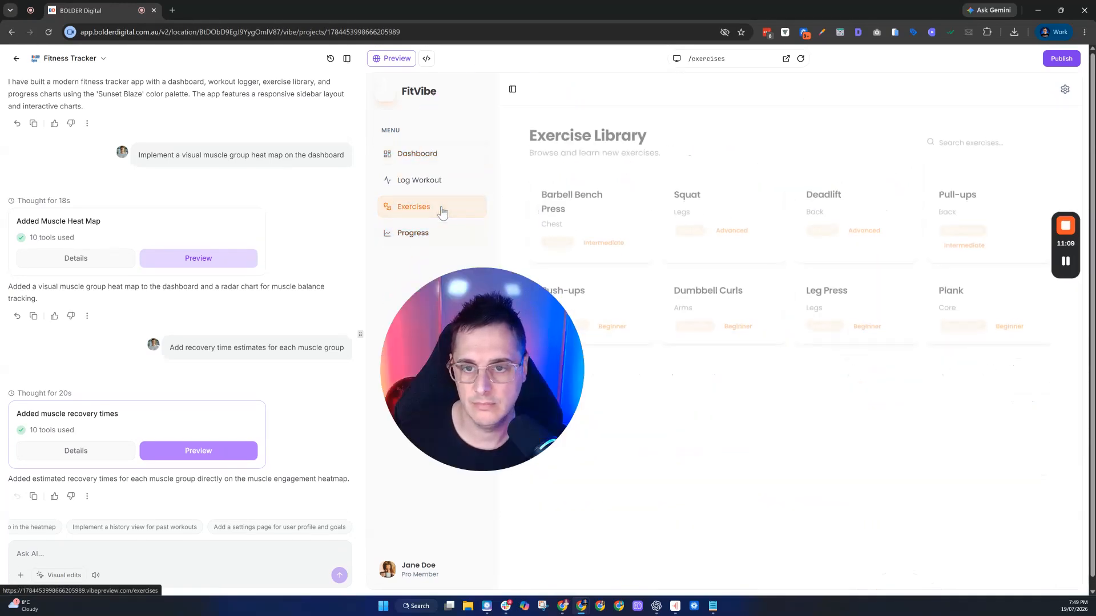
click(420, 181)
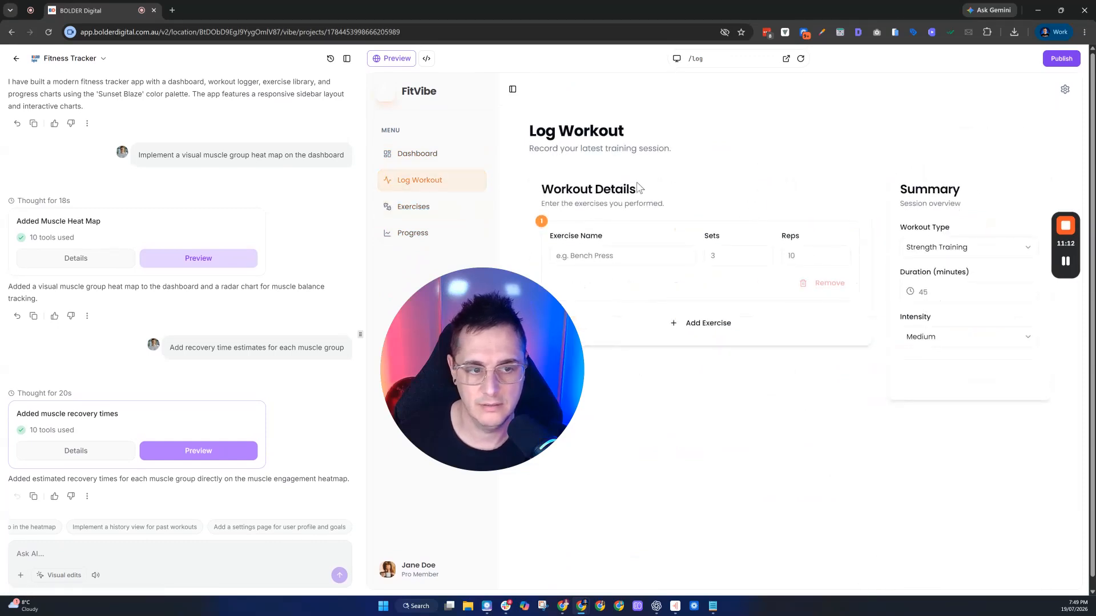
click(462, 151)
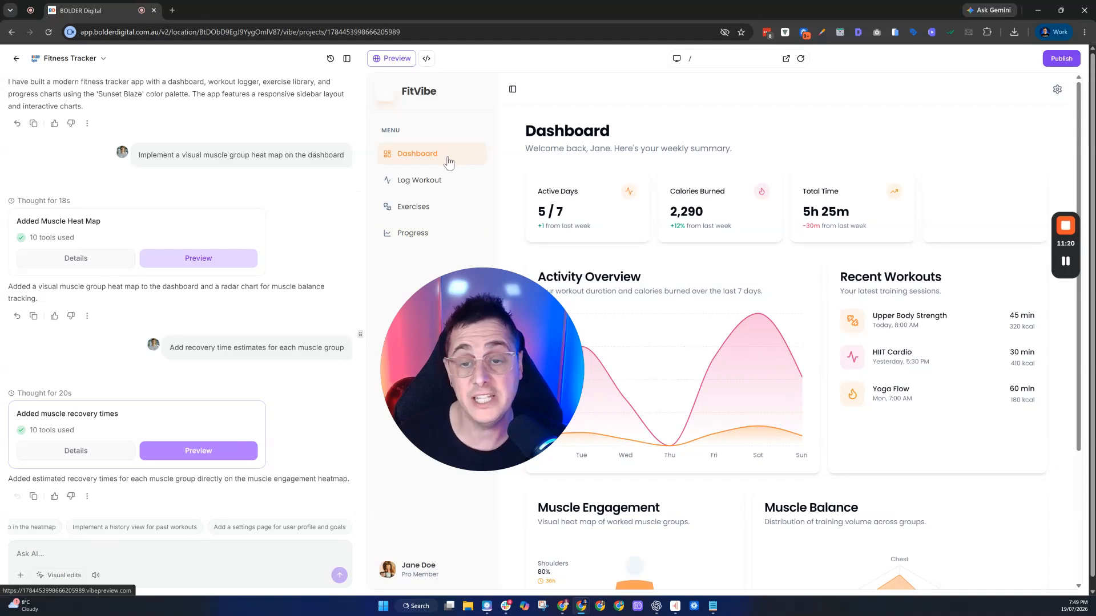
- Reveal the Muscle Engagement recovery times (e.g. Arms 90%, 72h) beside the Muscle Balance chart
scroll(644, 276, down, 3)
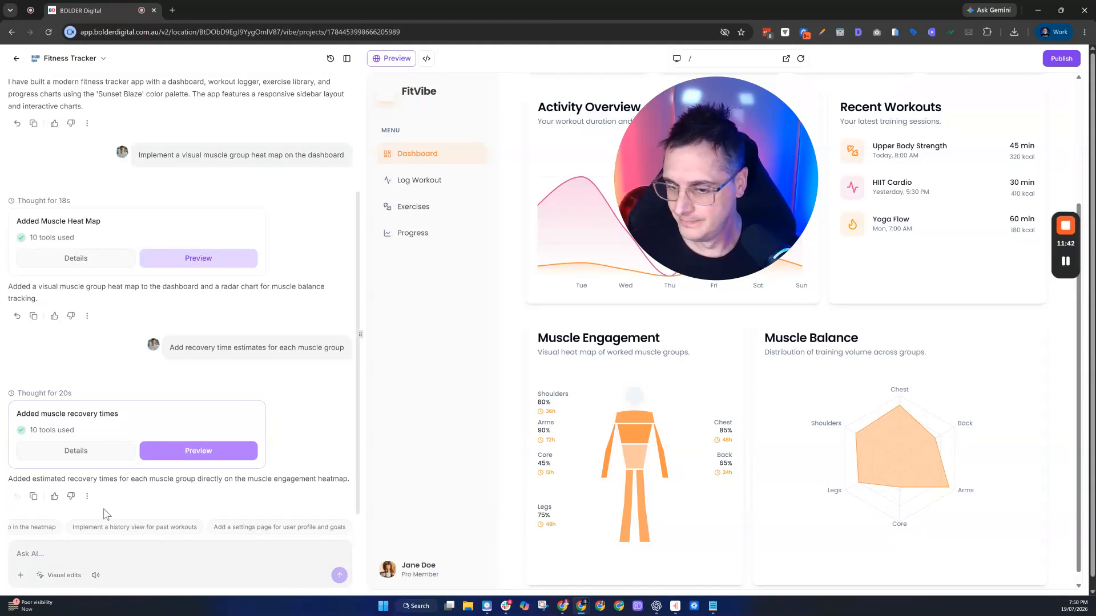
scroll(140, 535, left, 3)
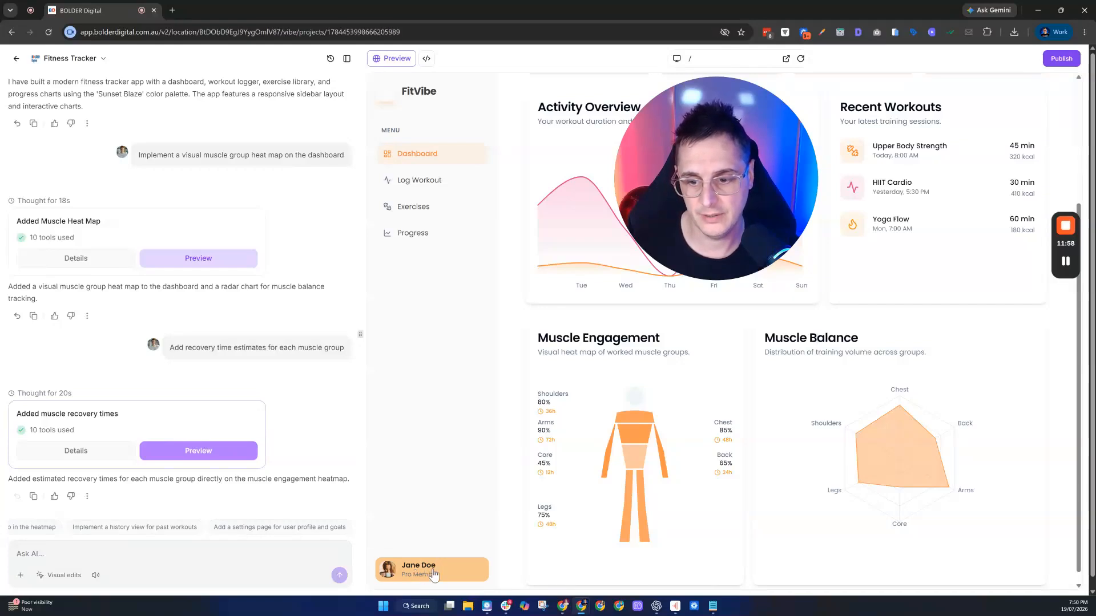
- Use the 'Add a settings page for user profile and goals' suggestion, then read the AI's completed summary
click(304, 527)
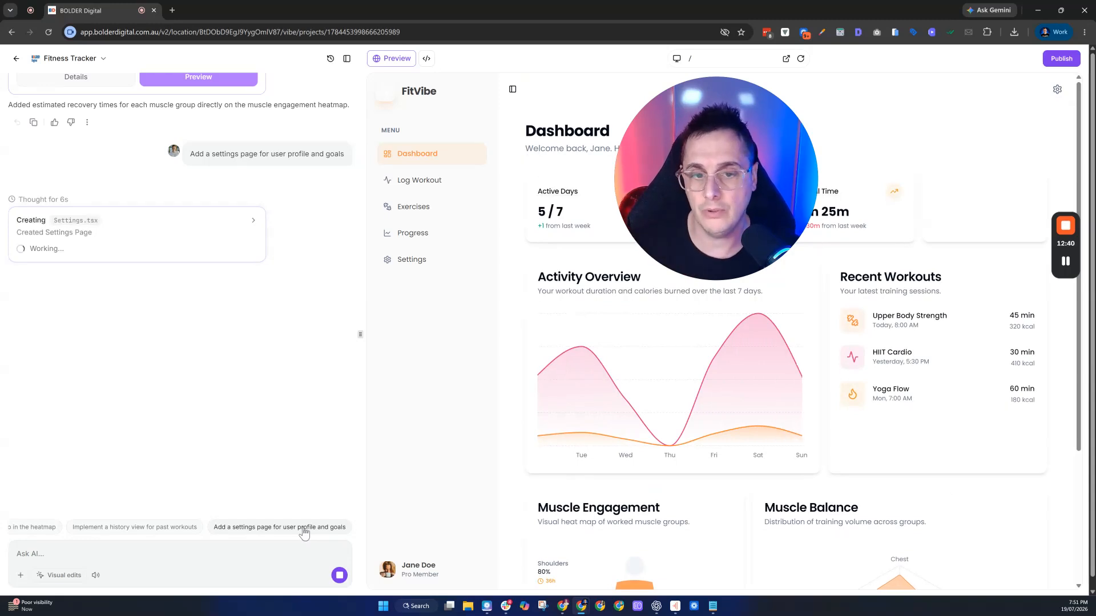
scroll(582, 396, down, 2)
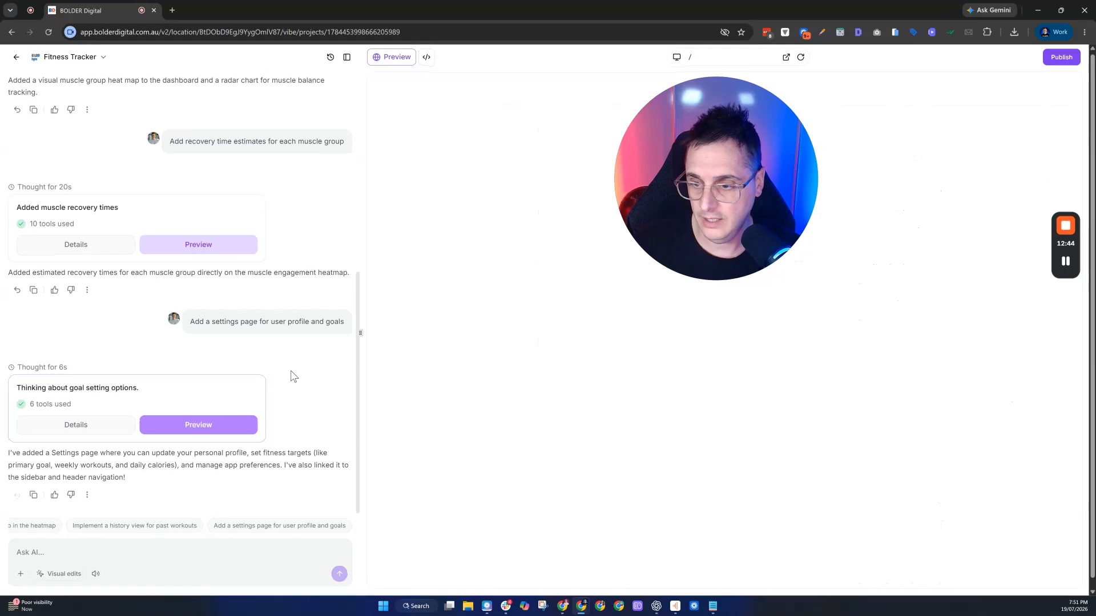
scroll(292, 377, down, 2)
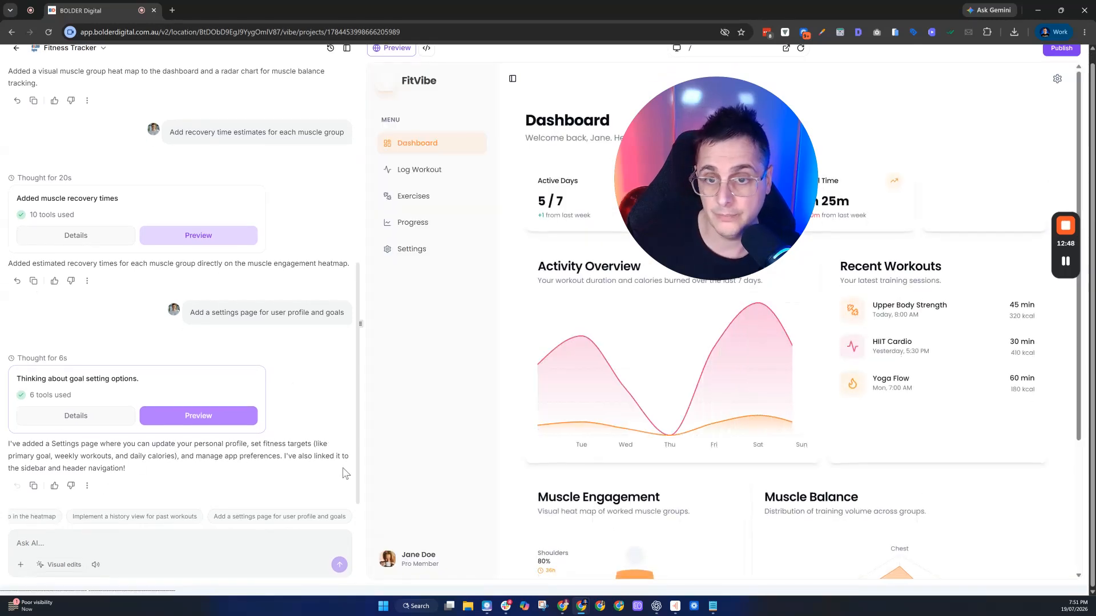
- View the Settings page's Fitness Goals and Preferences sections, keeping Measurement Units at Metric (kg, km)
click(422, 249)
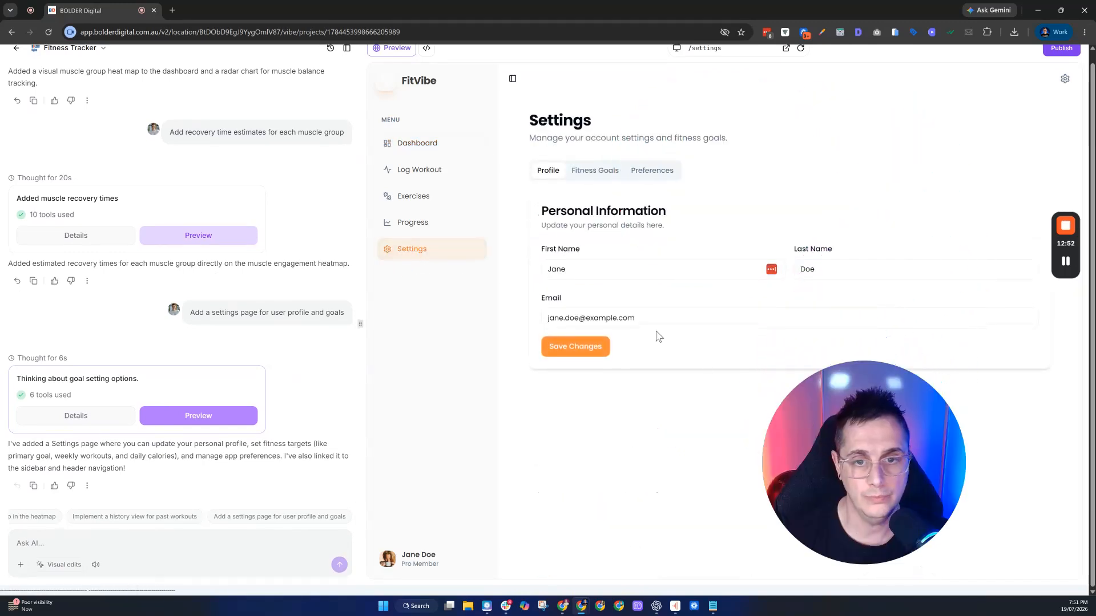
click(571, 169)
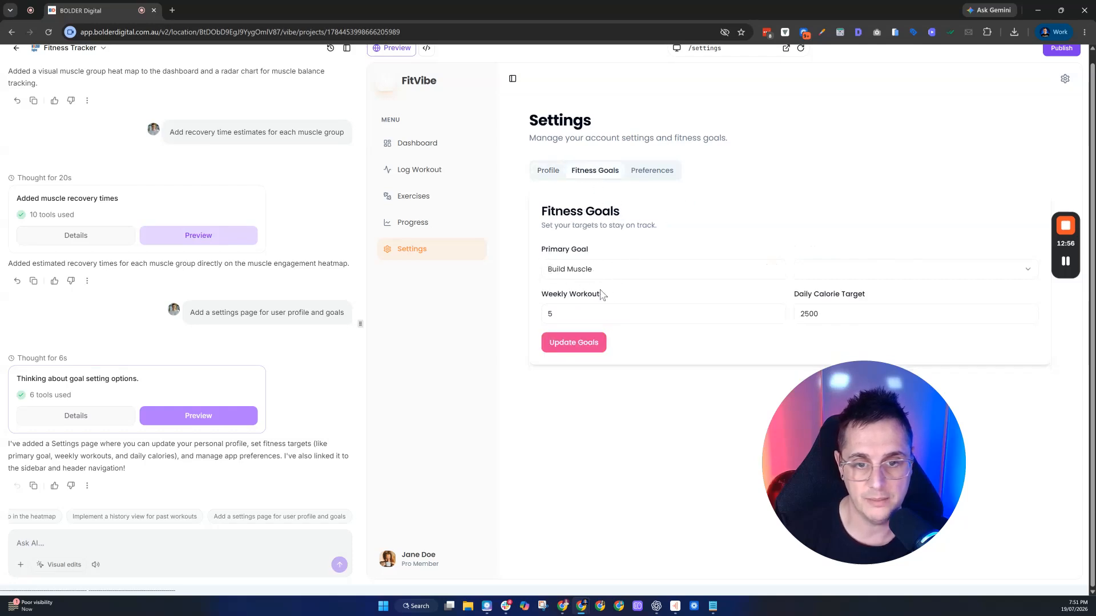
click(653, 177)
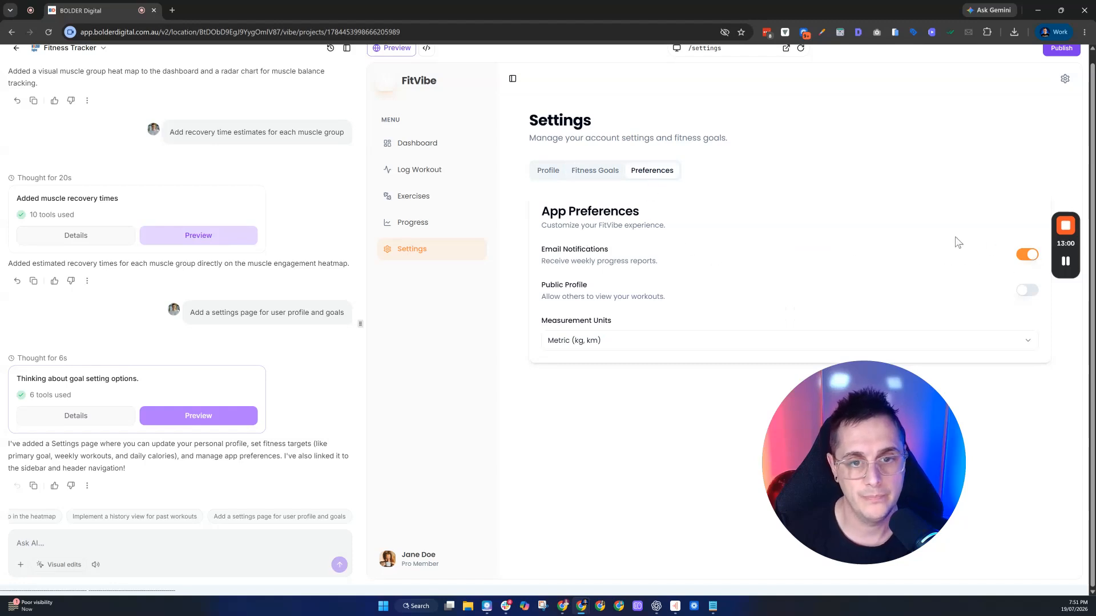
click(588, 340)
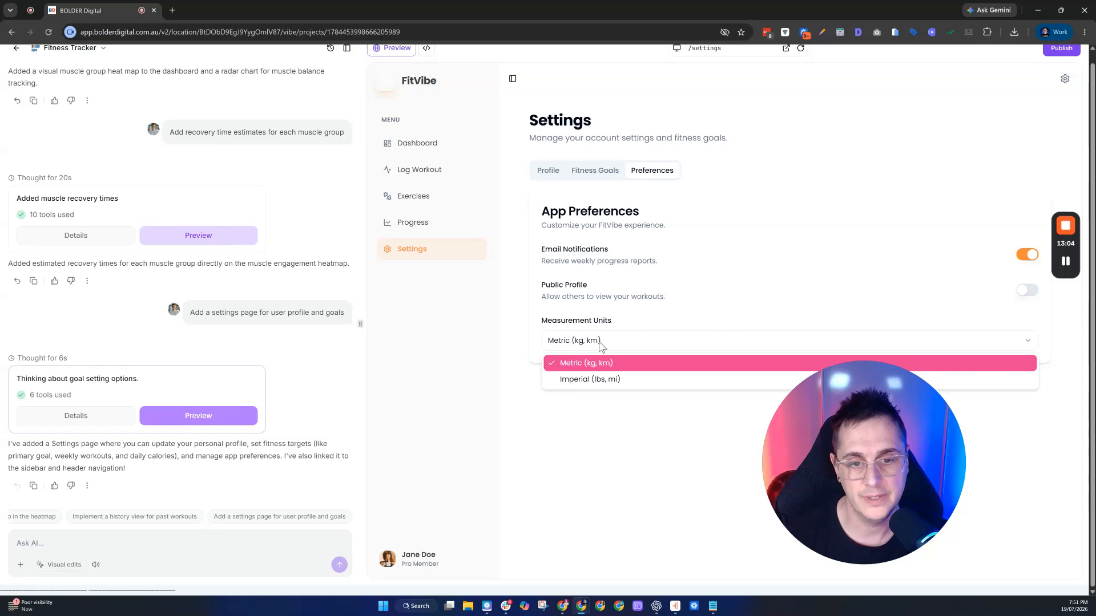
click(600, 345)
drag(838, 457, 609, 179)
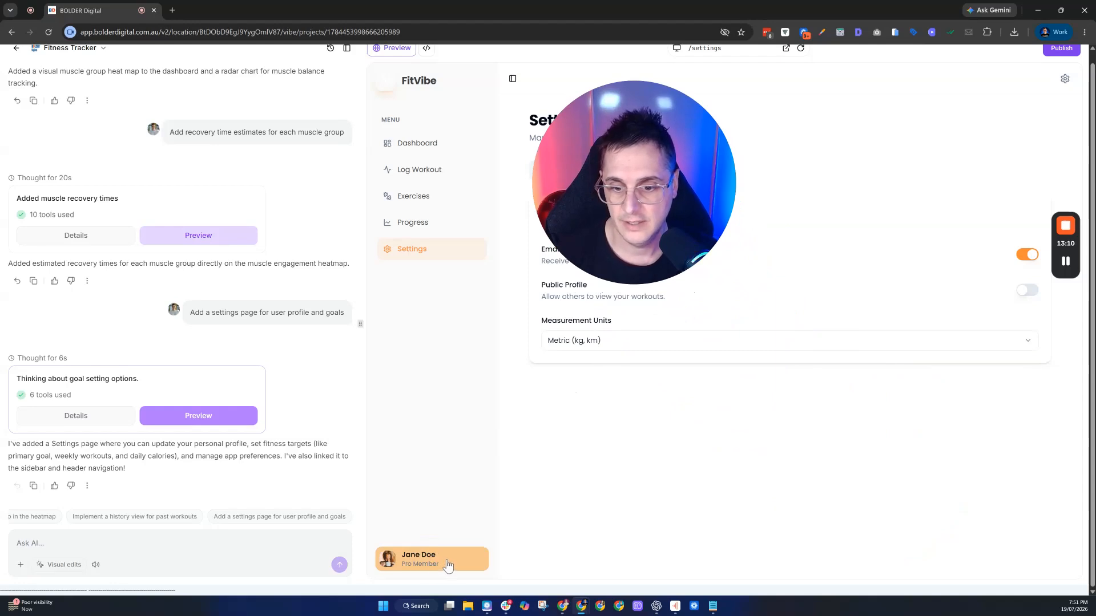
- Ask the AI to make the sidebar's Pro Member user card link to a profile page
click(208, 551)
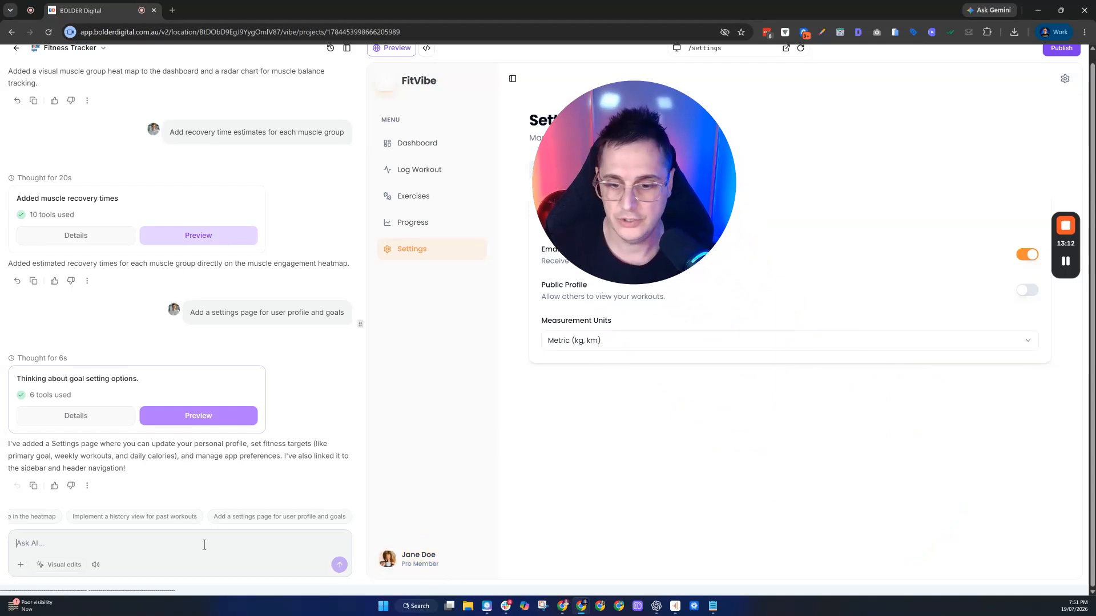
text(make the "jane doe" "pro member" go to a profile page)
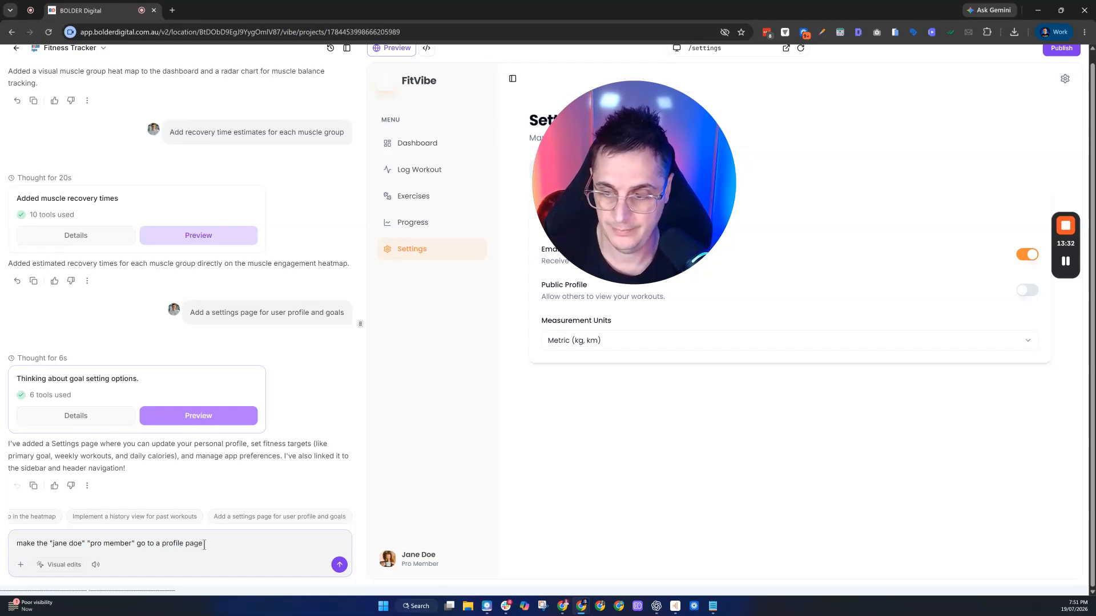
key(Return)
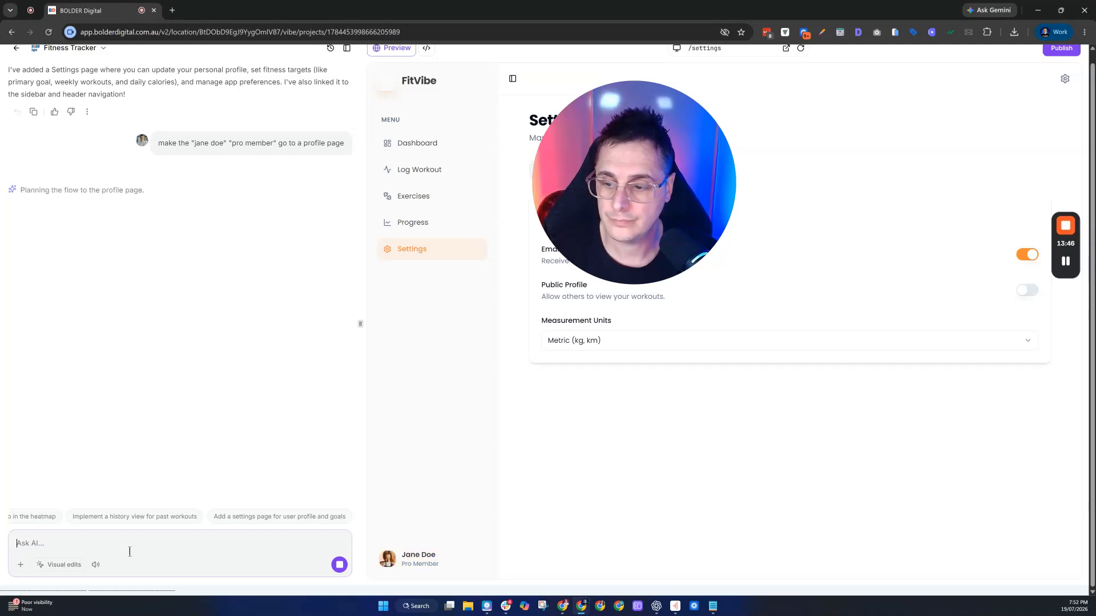
- Turn on Visual edits mode, then close it while the AI builds the Profile page
click(65, 565)
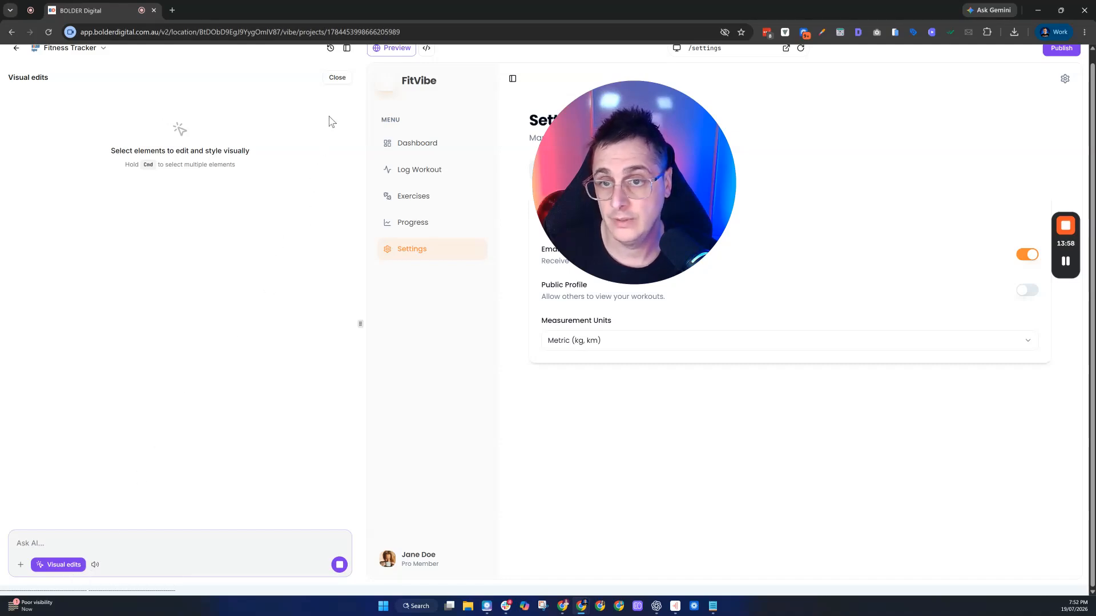
click(336, 79)
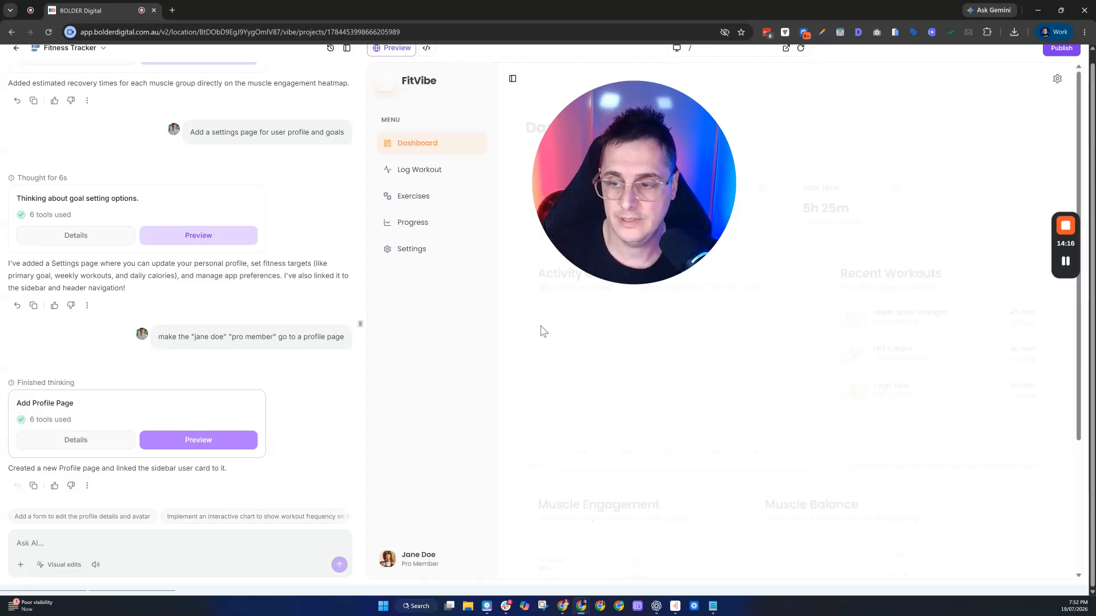
- Open /profile from the sidebar user card and inspect its workout stats and Recent Achievements badges
click(411, 558)
drag(678, 124, 832, 425)
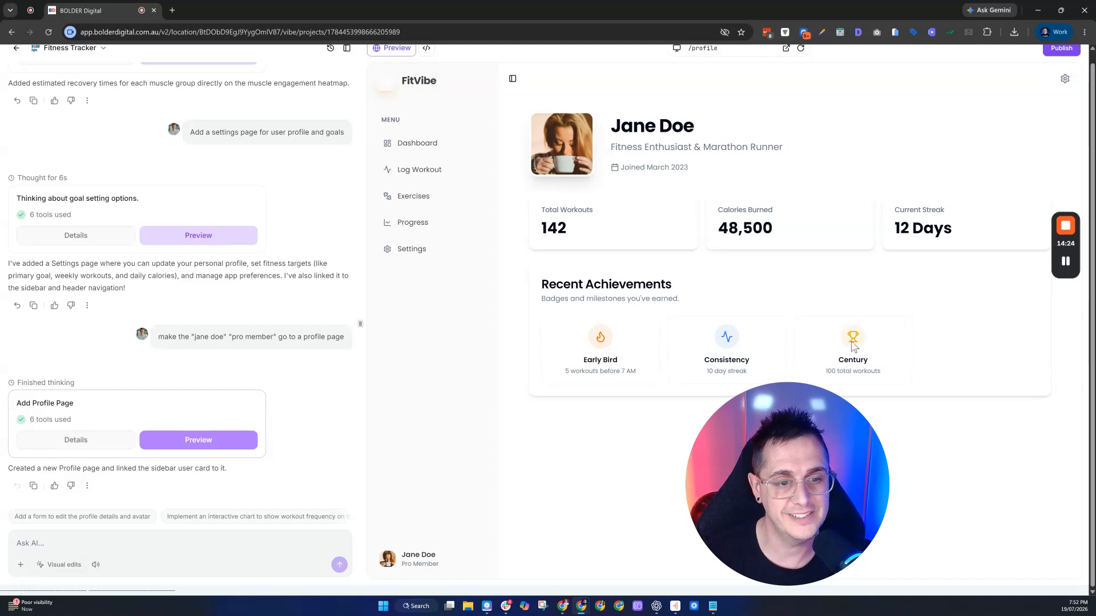
drag(792, 461, 668, 230)
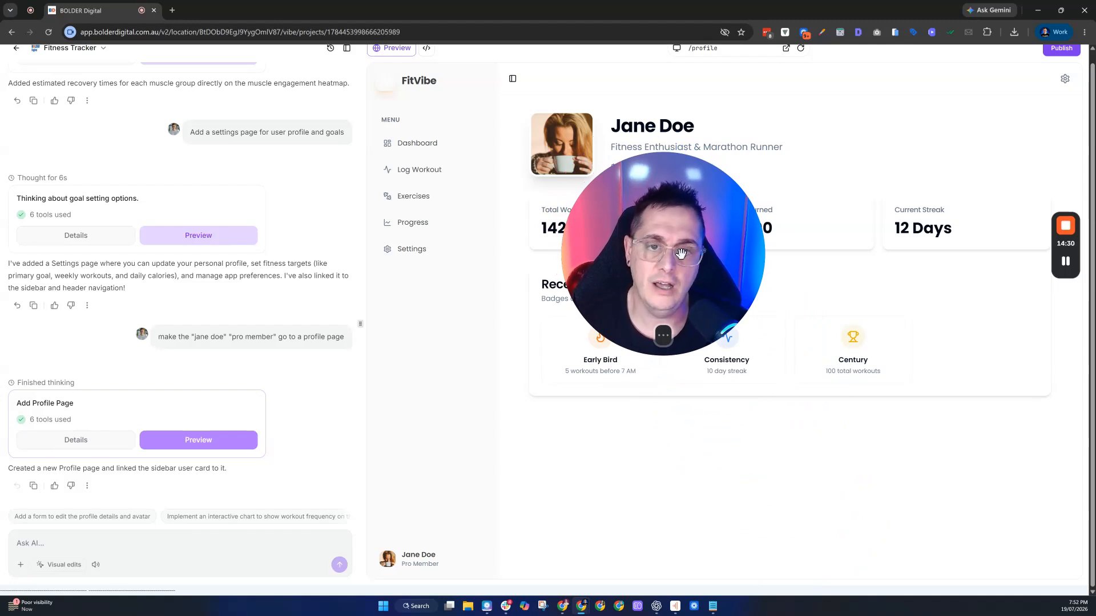
drag(670, 226, 568, 153)
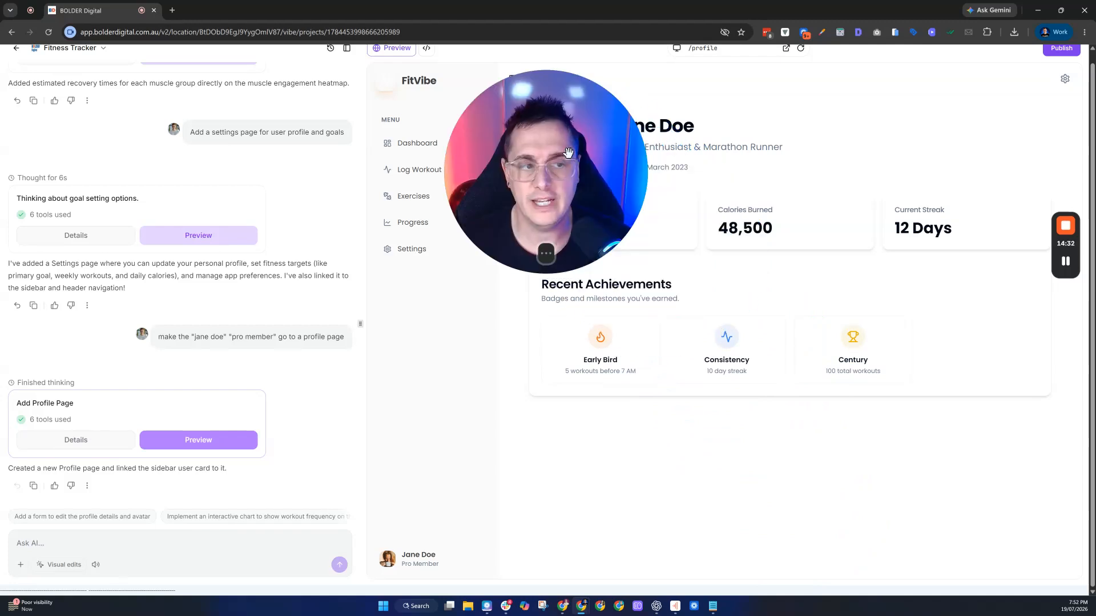